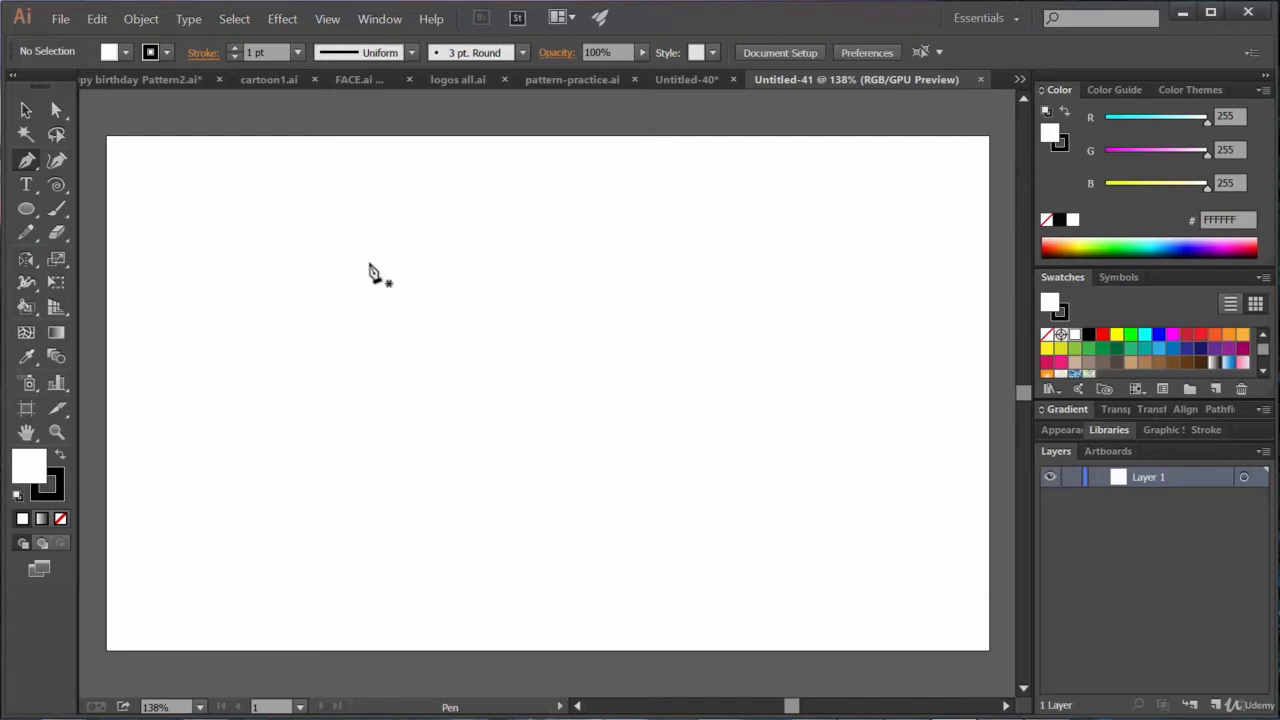
Draw a short arched curve near the artboard's upper left with the Pen tool, repositioning its end anchor while placing it.
click(266, 250)
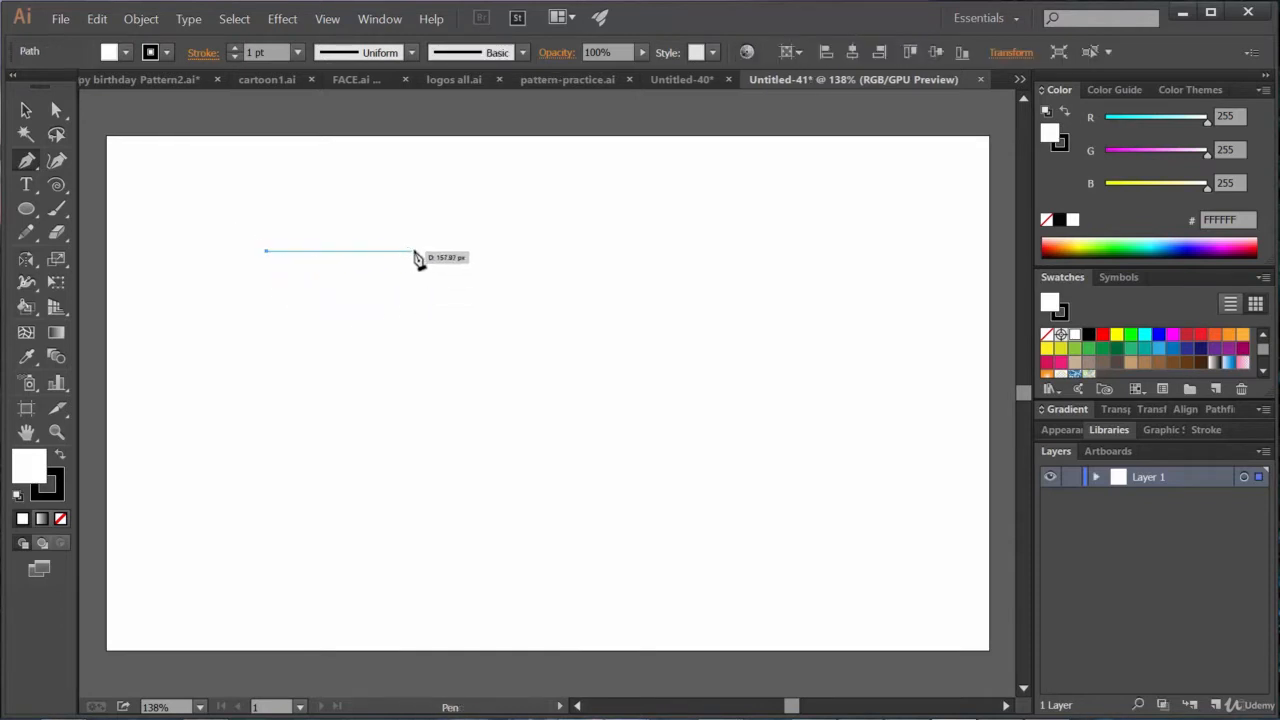
drag(415, 251, 462, 272)
mouse_move(462, 277)
mouse_down()
mouse_move(449, 311)
mouse_move(449, 241)
mouse_move(457, 277)
mouse_move(455, 256)
mouse_up()
drag(456, 253, 456, 253)
key(space)
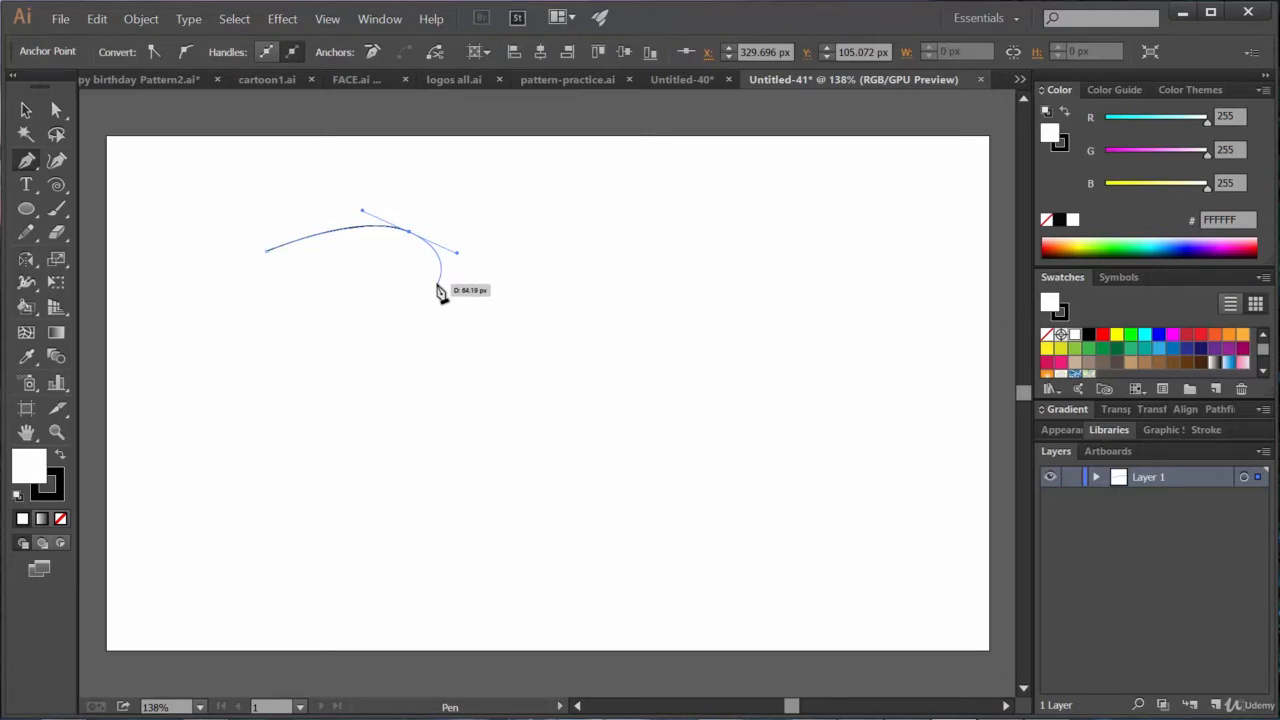
Try nudging the curve's end anchor down and back up in small increments.
key(ctrl)
key(ctrl)
key(ctrl+Down)
key(ctrl+Down)
key(ctrl+Down)
key(ctrl+Down)
key(ctrl+Down)
key(ctrl+Down)
key(ctrl+Down)
key(ctrl+Down)
key(ctrl+Down)
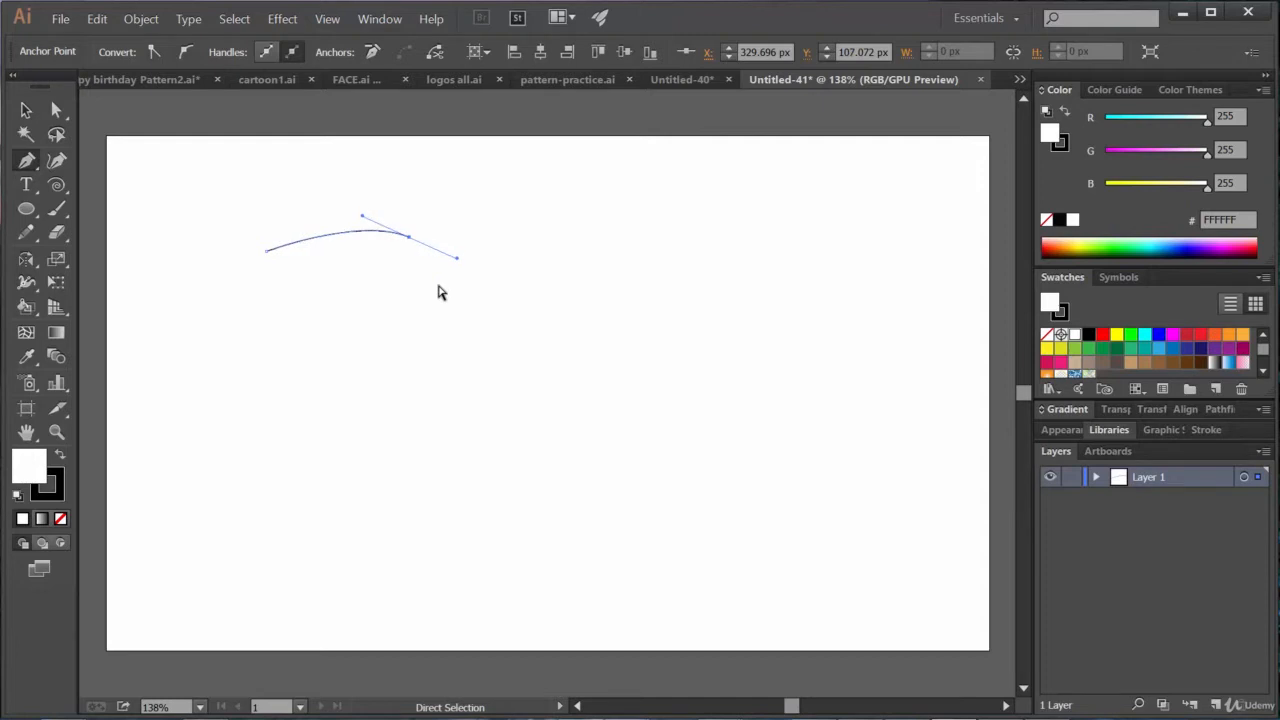
key(ctrl+Up)
key(ctrl+Up)
key(ctrl+Up)
key(ctrl+Up)
key(ctrl+Up)
key(ctrl+Up)
key(ctrl+Up)
key(ctrl+Up)
key(ctrl+Up)
key(ctrl+Up)
key(ctrl+Up)
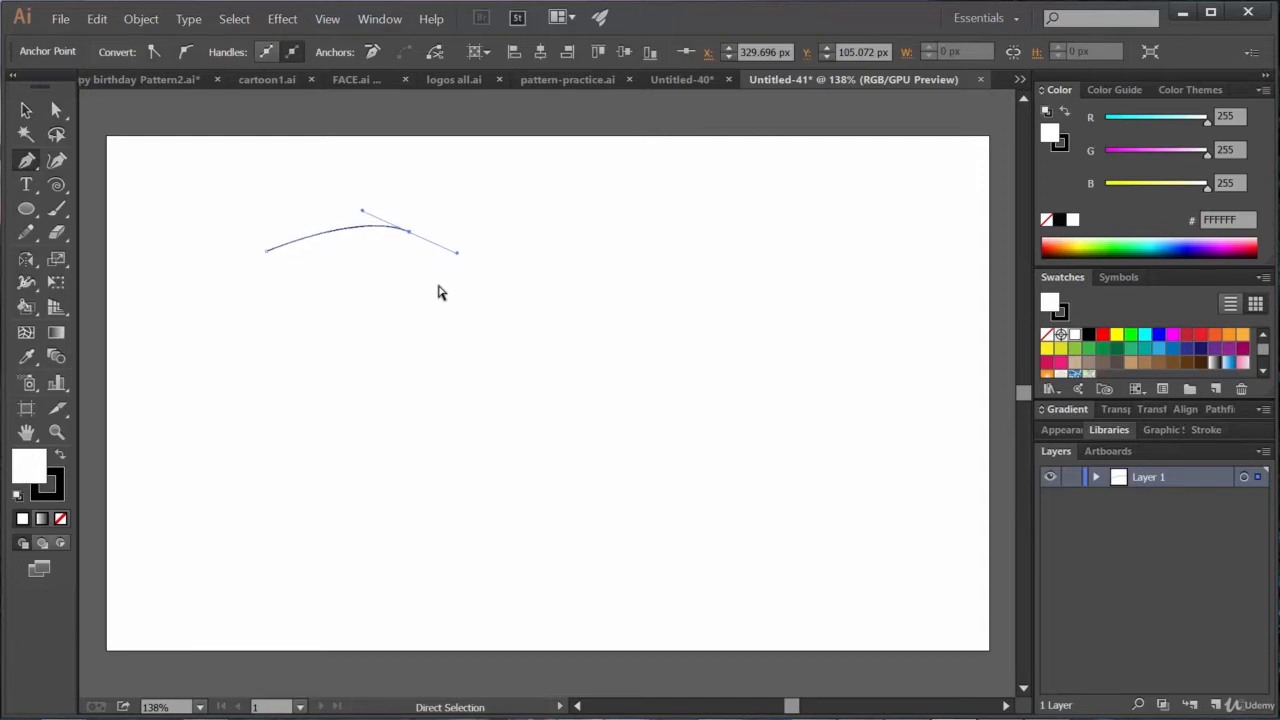
Nudge the curve's end anchor down to a Y position of 113.072 px.
key(ctrl+Down)
key(ctrl+Down)
key(ctrl+Down)
key(ctrl+Down)
key(ctrl+Down)
key(Down)
key(Down)
key(Down)
key(Down)
key(Down)
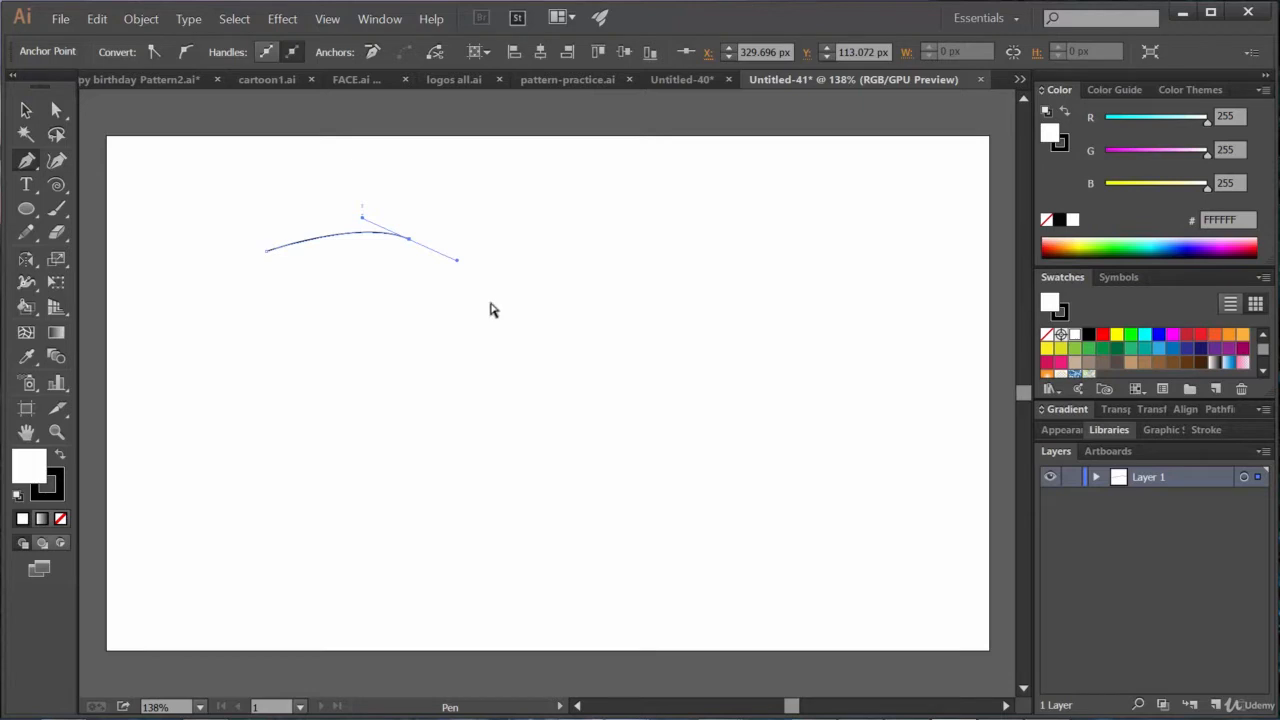
Try reshaping the curve by moving its outgoing direction handle, and undo the change.
key(ctrl)
drag(455, 262, 450, 283)
key(ctrl+z)
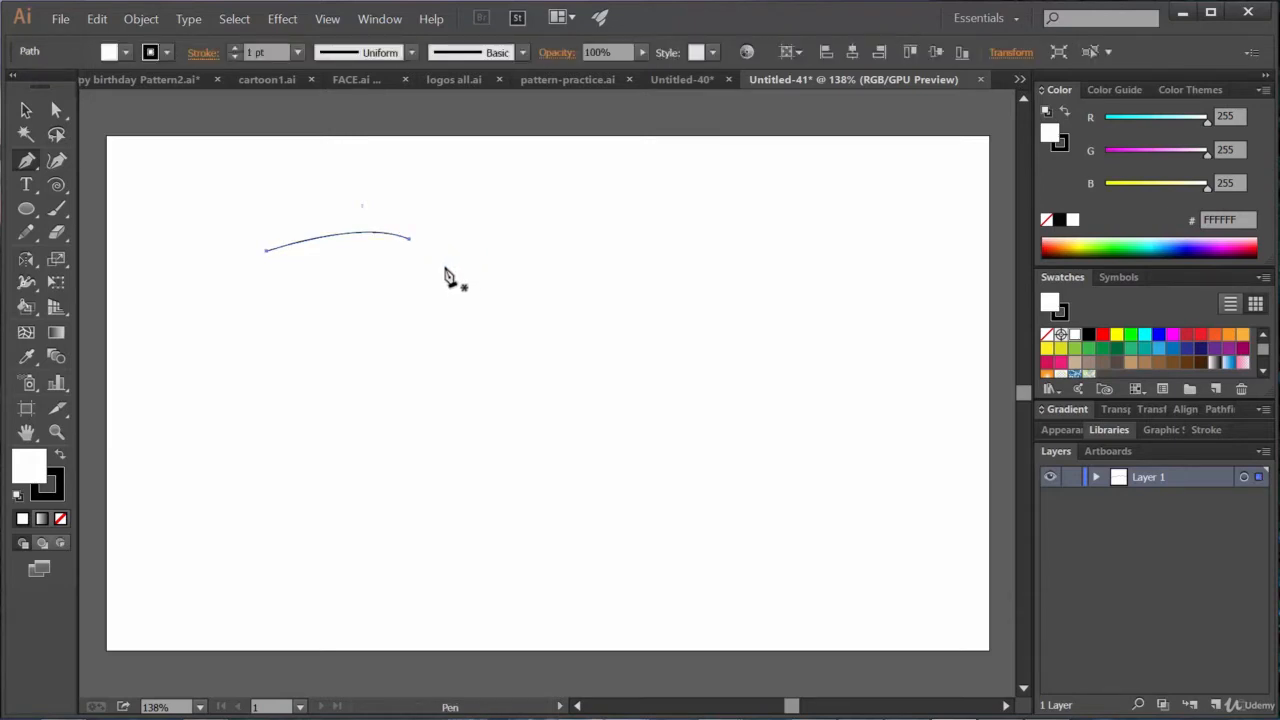
Reselect the curve's end anchor and reshape the arch by repositioning both of its direction handles.
ctrl+click(409, 241)
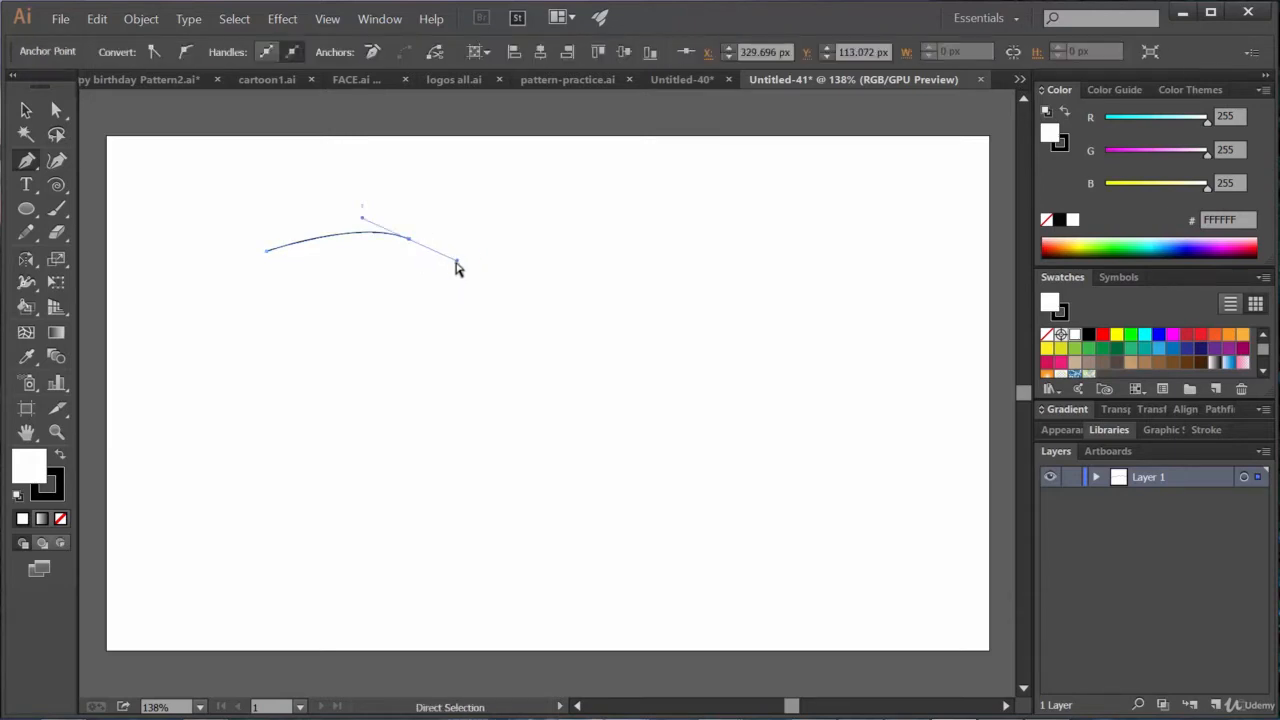
drag(456, 263, 476, 292)
drag(367, 205, 305, 186)
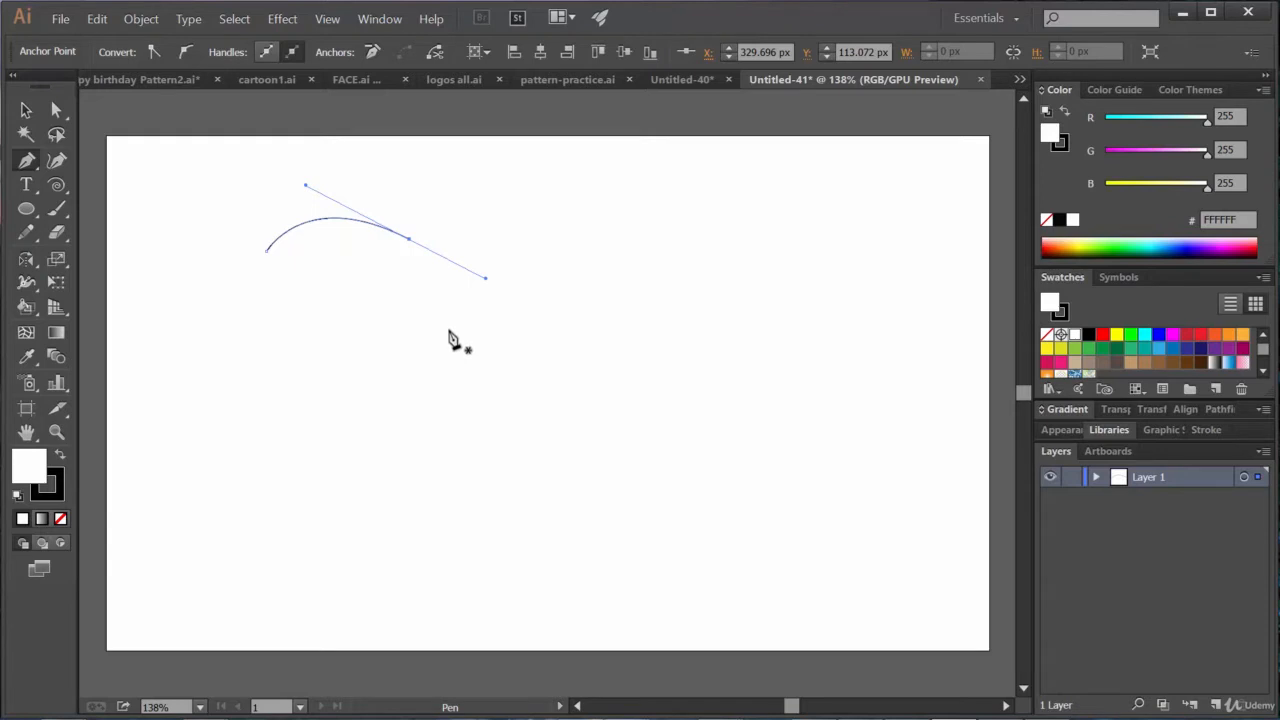
Draw a separate open zigzag path of straight segments beside the arched curve.
click(602, 183)
click(640, 265)
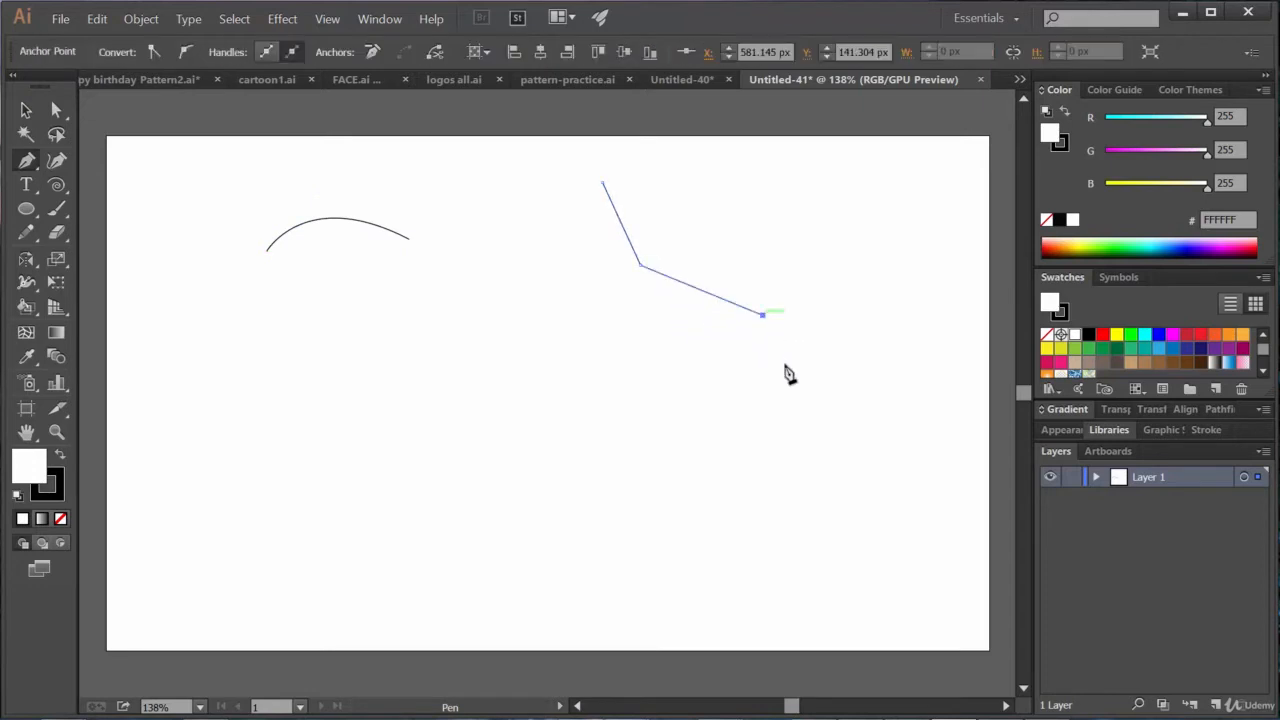
click(762, 315)
click(708, 436)
click(521, 480)
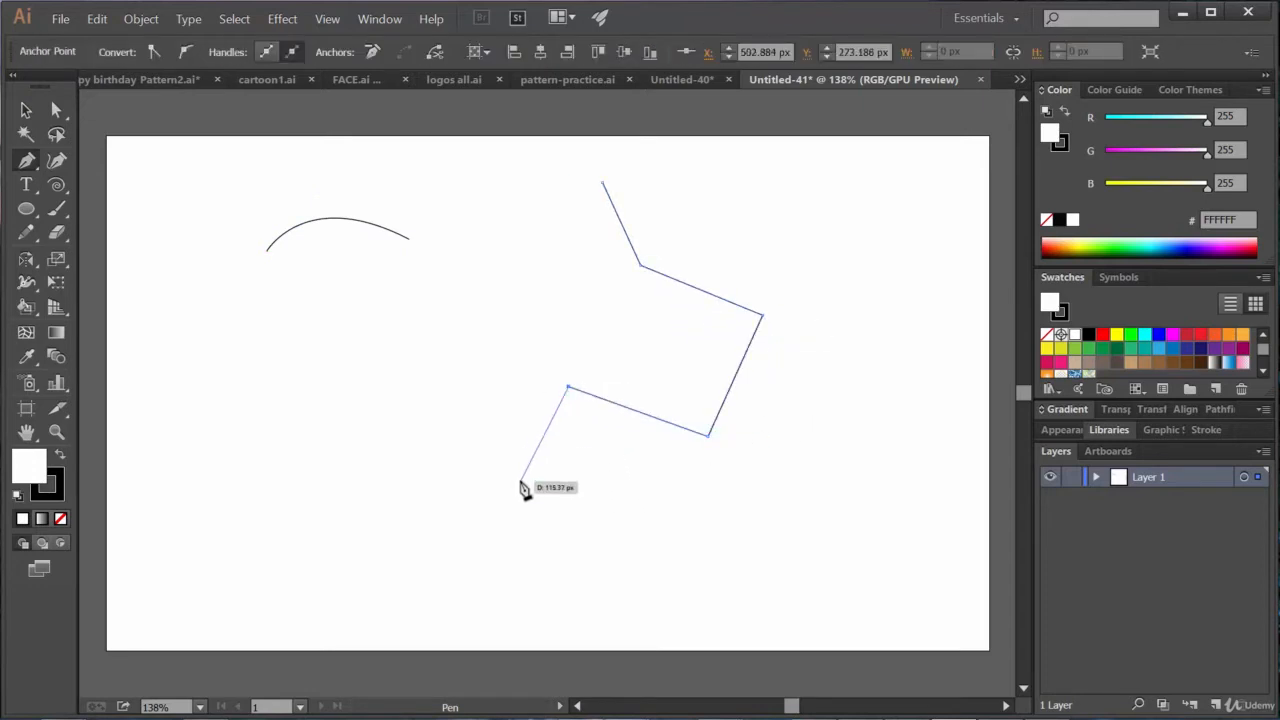
Undo the whole zigzag path and the last handle adjustment on the arched curve.
key(ctrl+z)
key(ctrl+z)
key(ctrl+z)
key(ctrl+z)
key(ctrl+z)
key(ctrl+z)
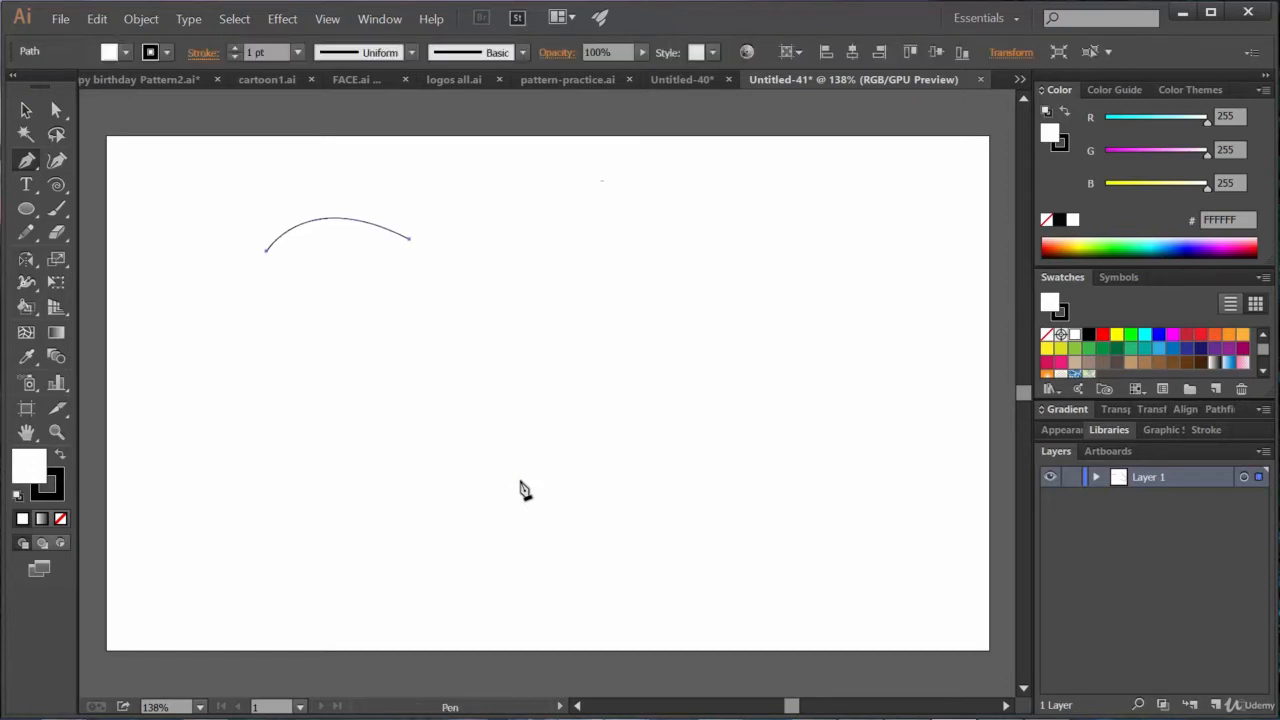
key(ctrl+z)
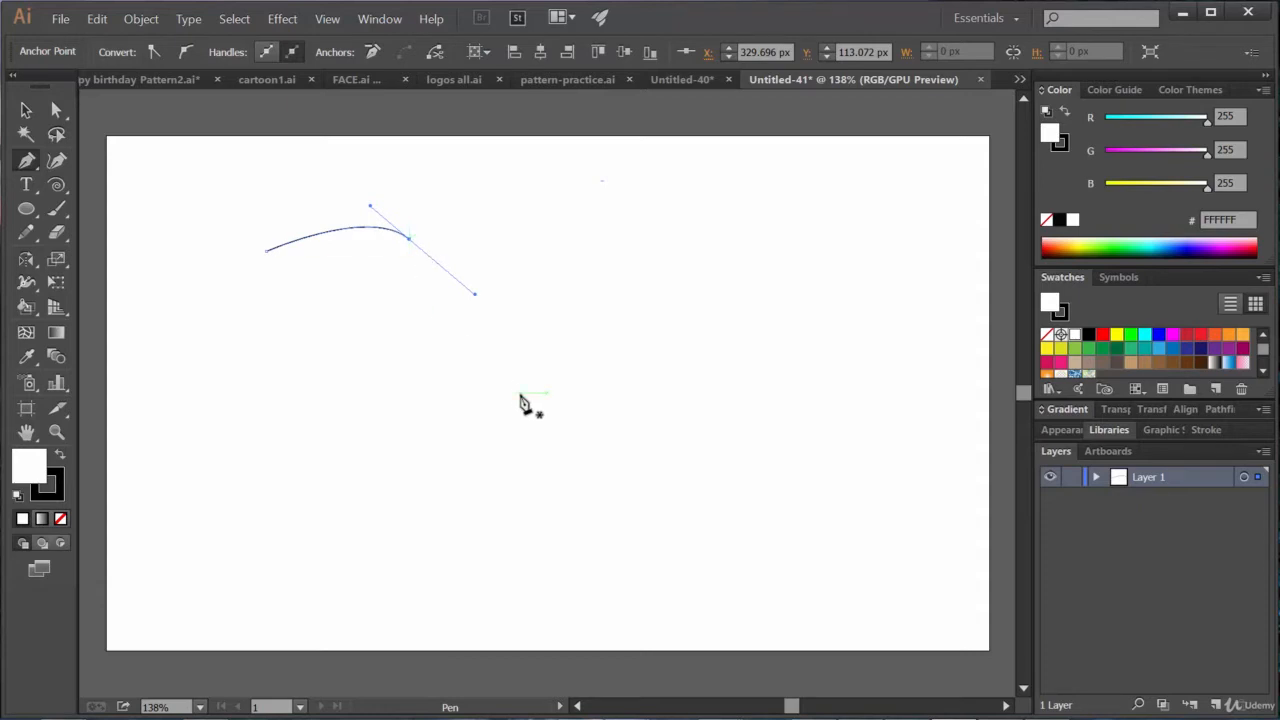
Try drawing a separate straight diagonal segment beside the arched curve, and undo it.
drag(576, 221, 630, 355)
click(720, 381)
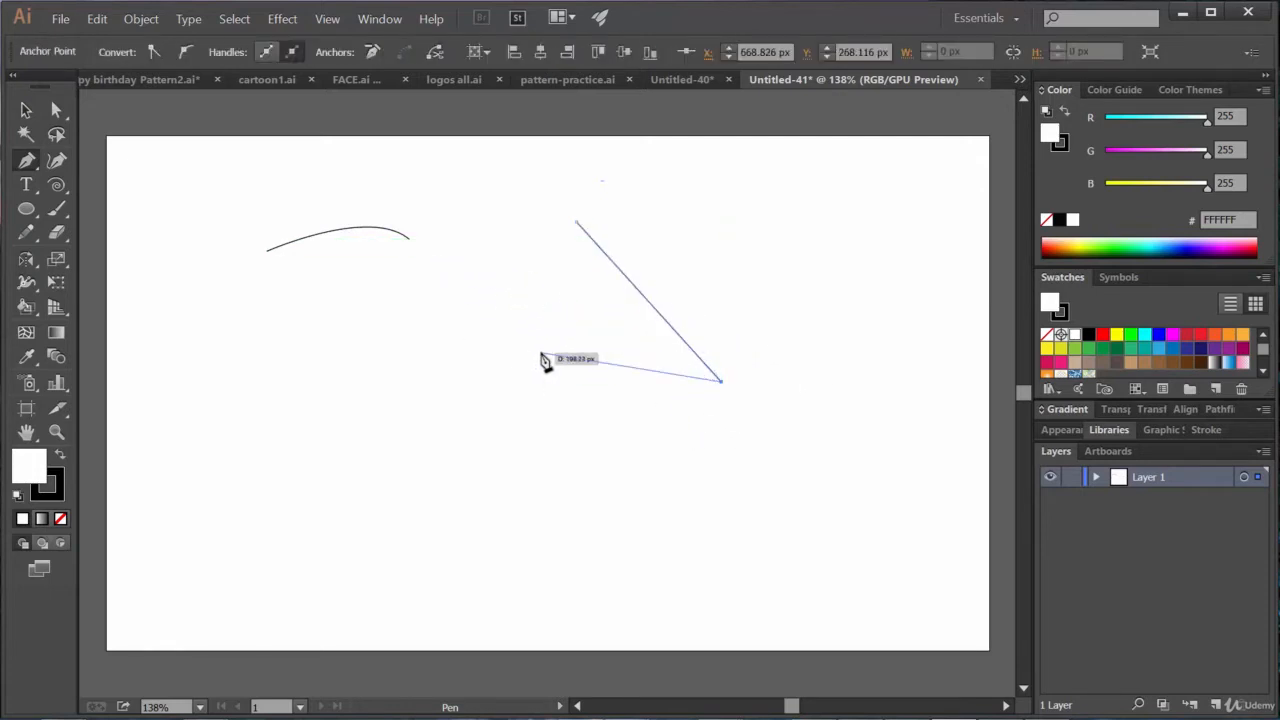
key(ctrl+z)
key(ctrl+z)
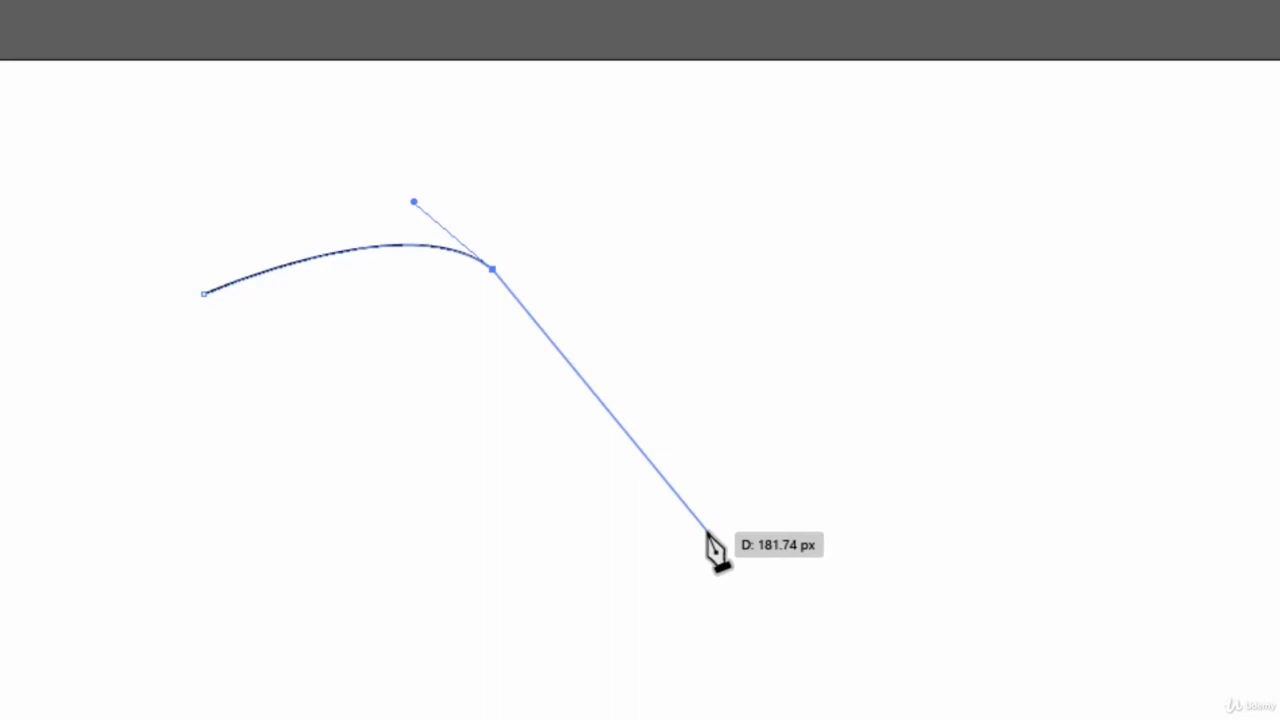
Continue the arched path from its end anchor with two curved segments sweeping down to the lower right of the artboard.
drag(762, 556, 1060, 567)
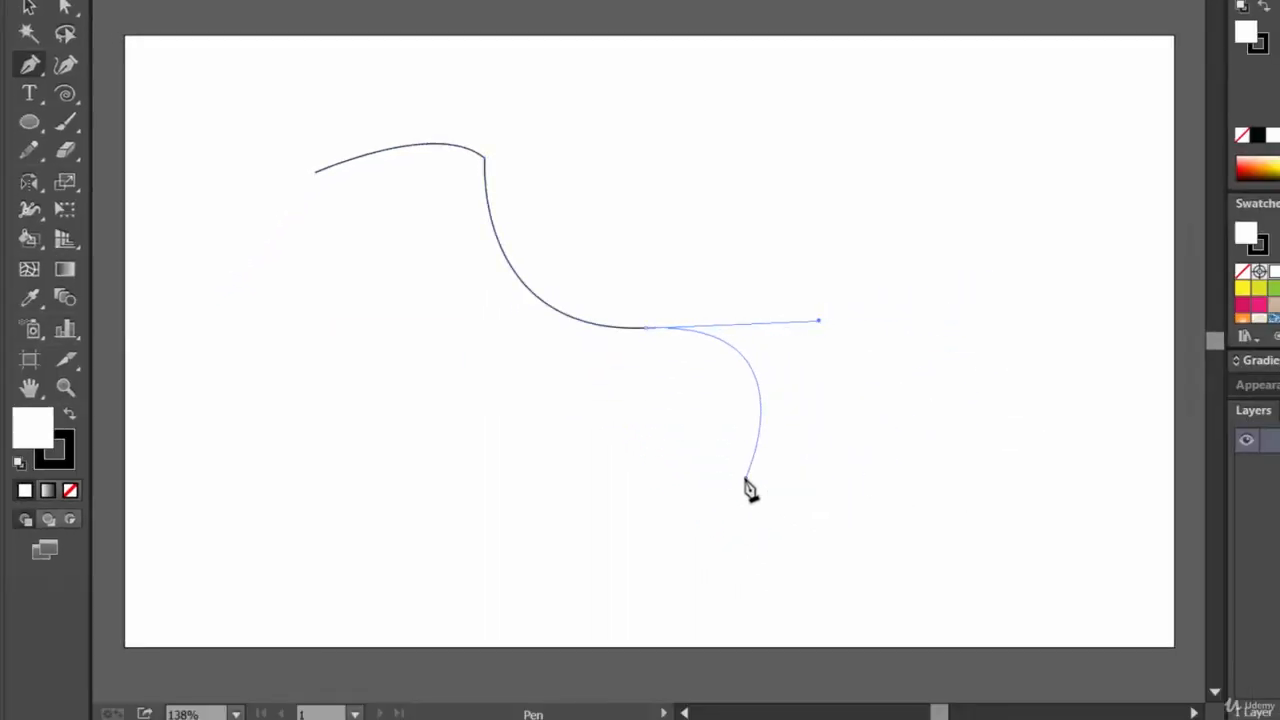
drag(745, 478, 652, 502)
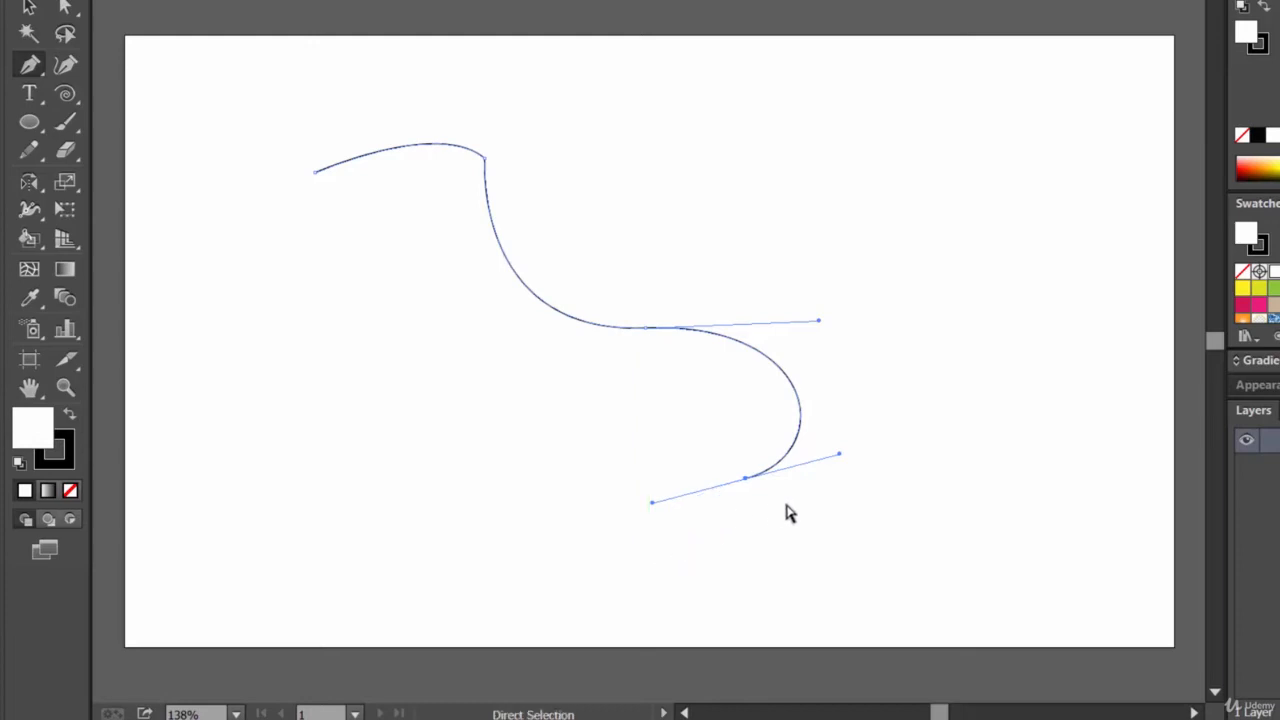
Widen the round bulge by extending its lower anchor's handle and pulling the middle anchor's outgoing handle upward to form a corner.
drag(839, 454, 917, 466)
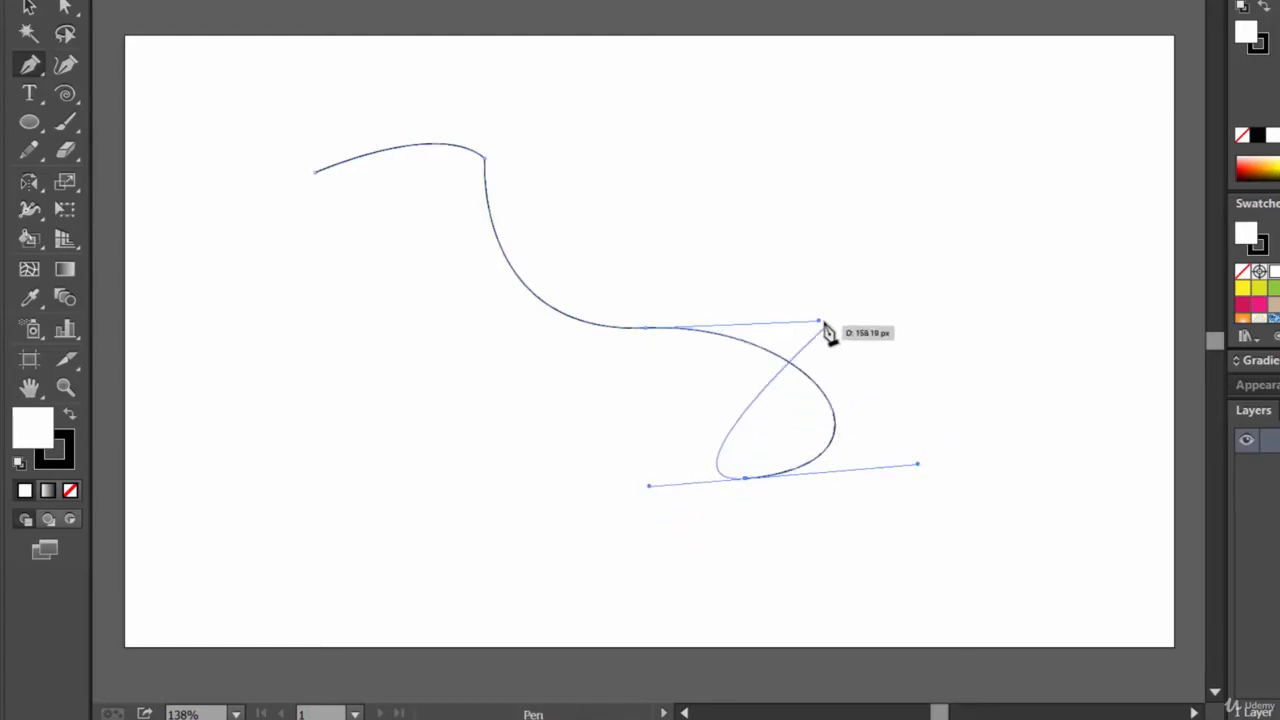
drag(818, 321, 777, 274)
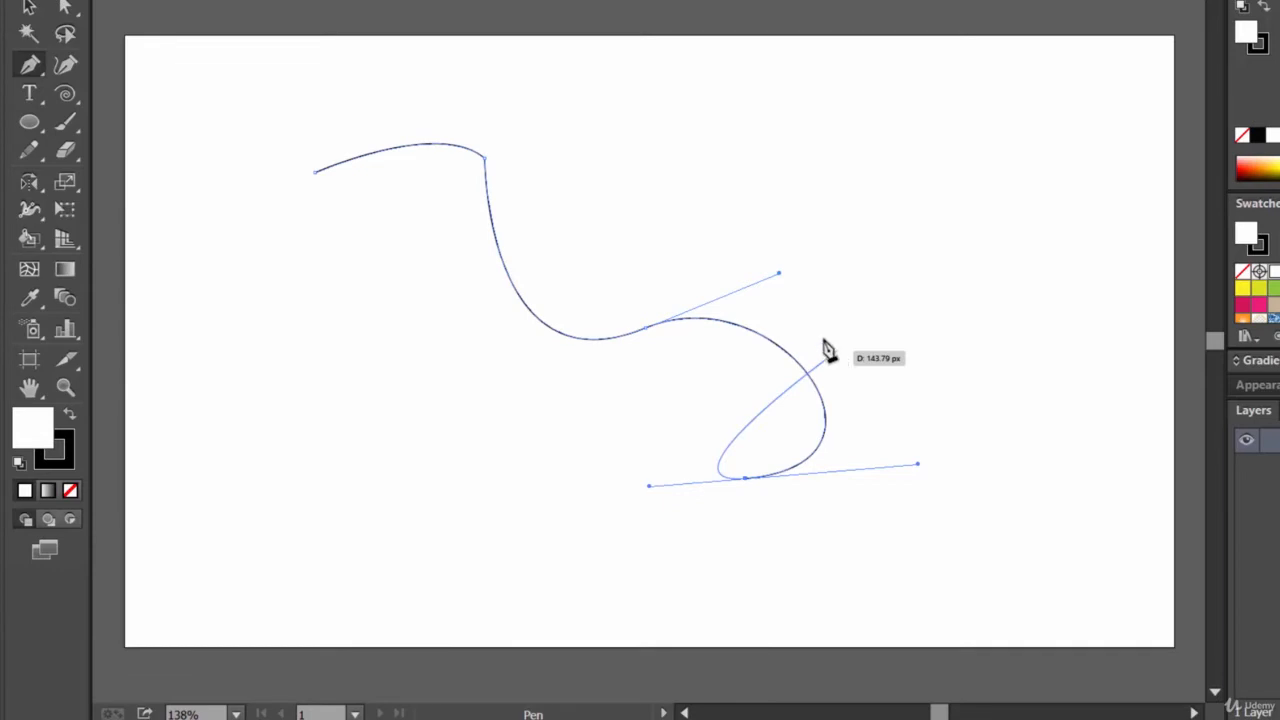
key(ctrl)
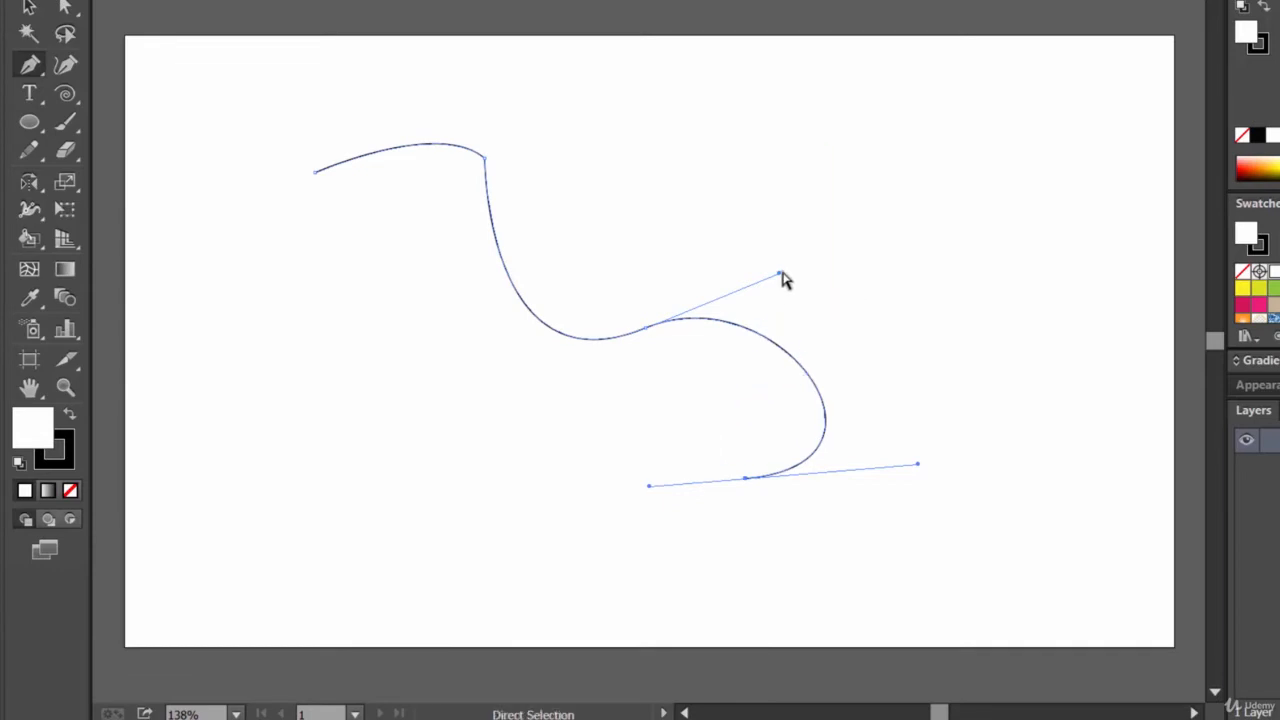
key(ctrl)
mouse_move(779, 272)
mouse_down()
mouse_move(817, 315)
mouse_move(801, 276)
mouse_move(819, 324)
mouse_move(784, 236)
mouse_move(827, 328)
mouse_move(828, 296)
mouse_move(787, 199)
mouse_move(822, 217)
mouse_move(891, 337)
mouse_move(852, 207)
mouse_up()
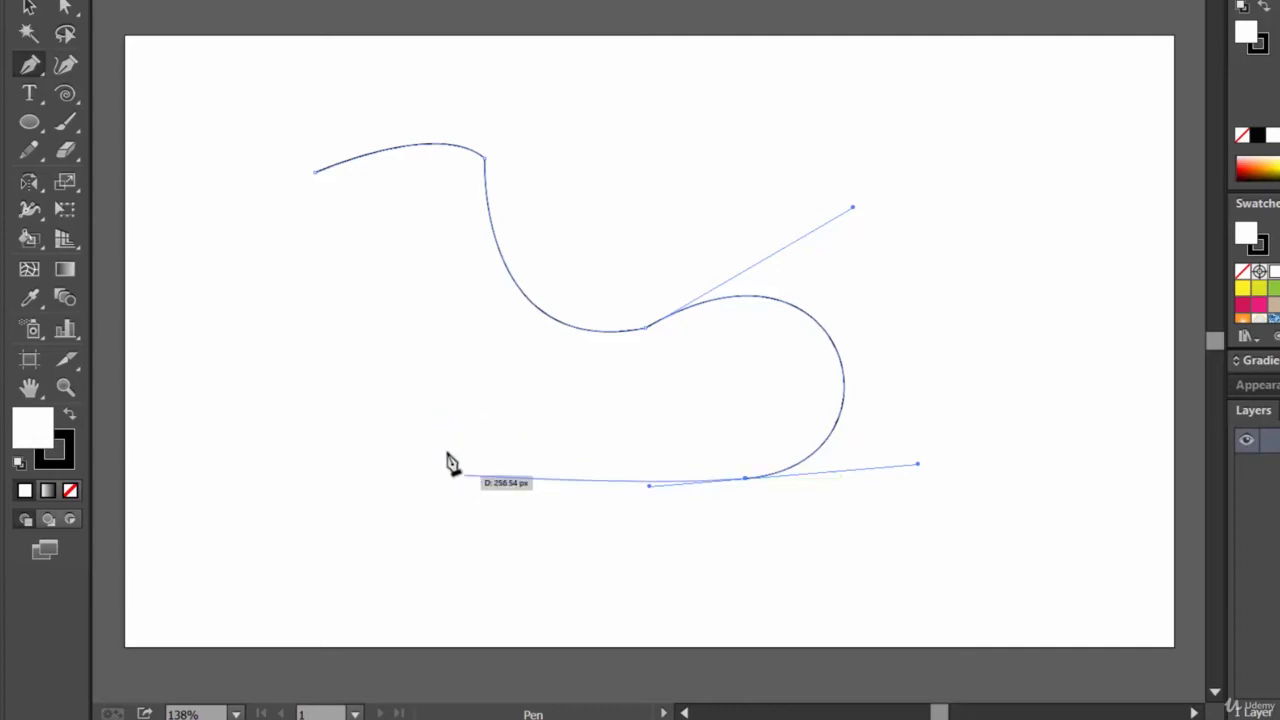
Add a long curved segment running back left from the bulge, repositioning its end anchor while placing it.
drag(449, 460, 410, 457)
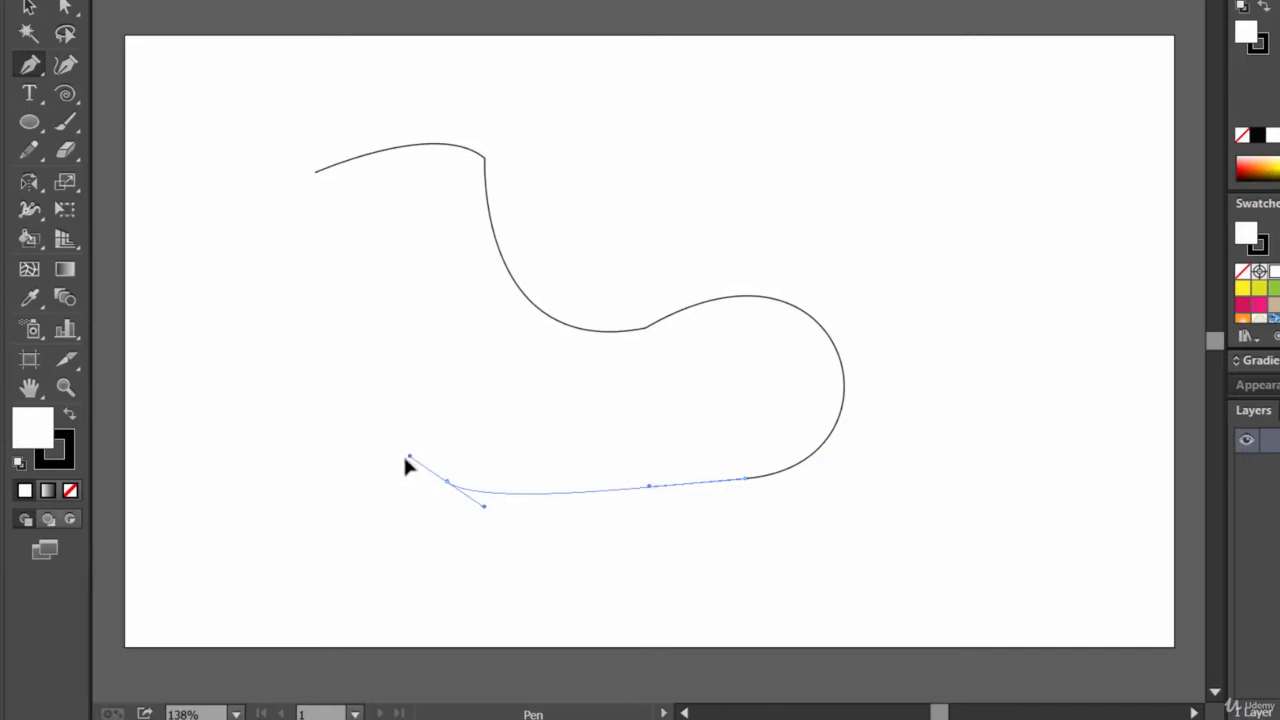
drag(403, 459, 421, 424)
key(space)
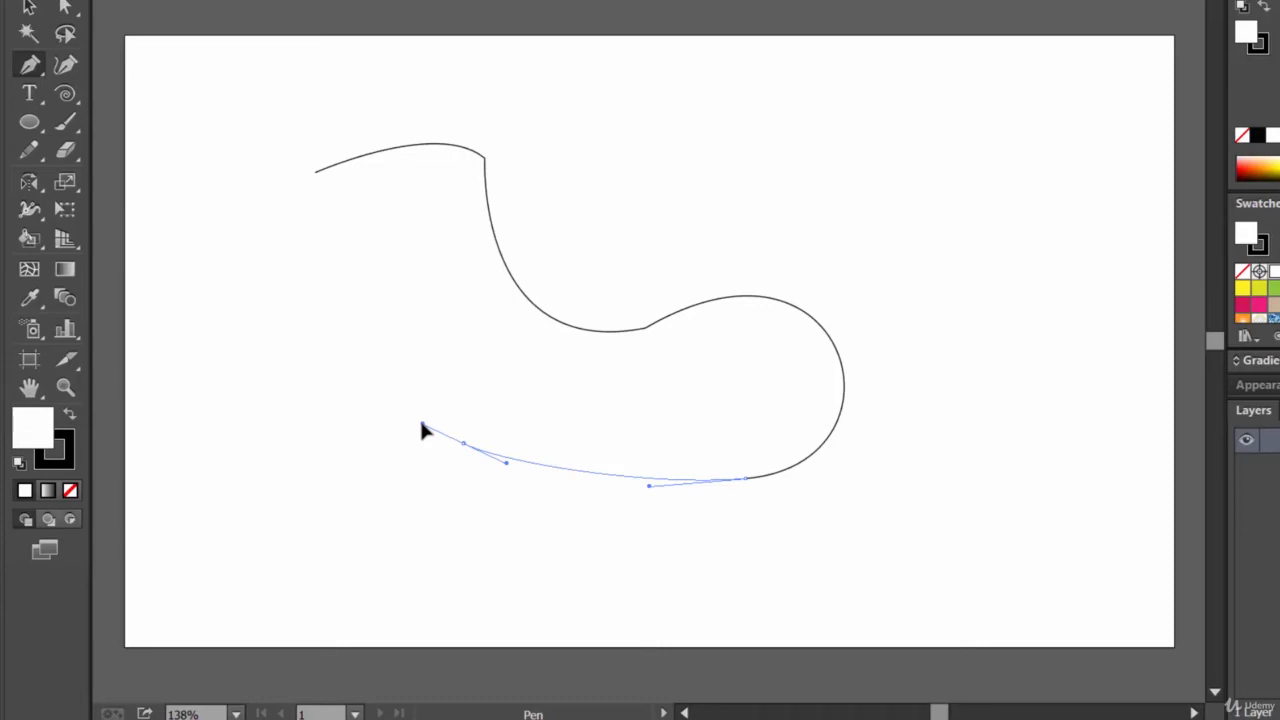
mouse_move(421, 424)
mouse_down()
mouse_move(410, 326)
mouse_move(394, 346)
mouse_move(410, 421)
mouse_up()
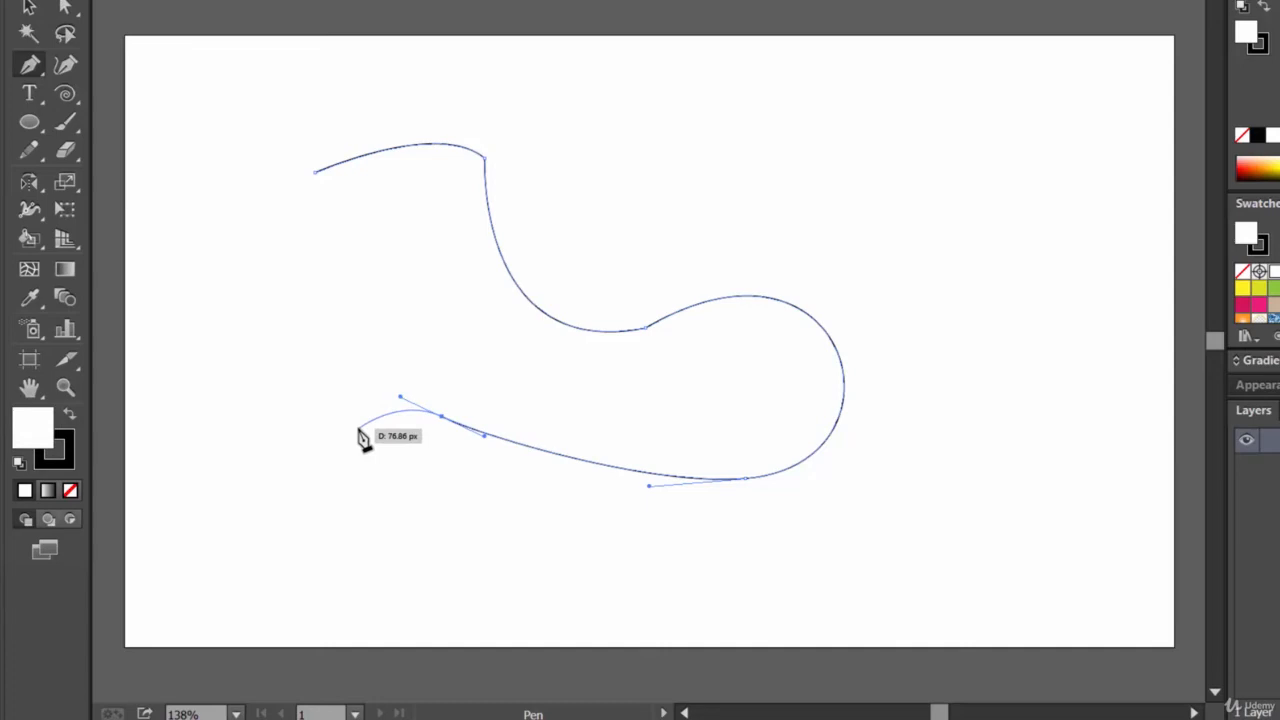
Move the path's lower-left end anchor down and left, and shorten and tilt its outgoing direction handle.
key(ctrl)
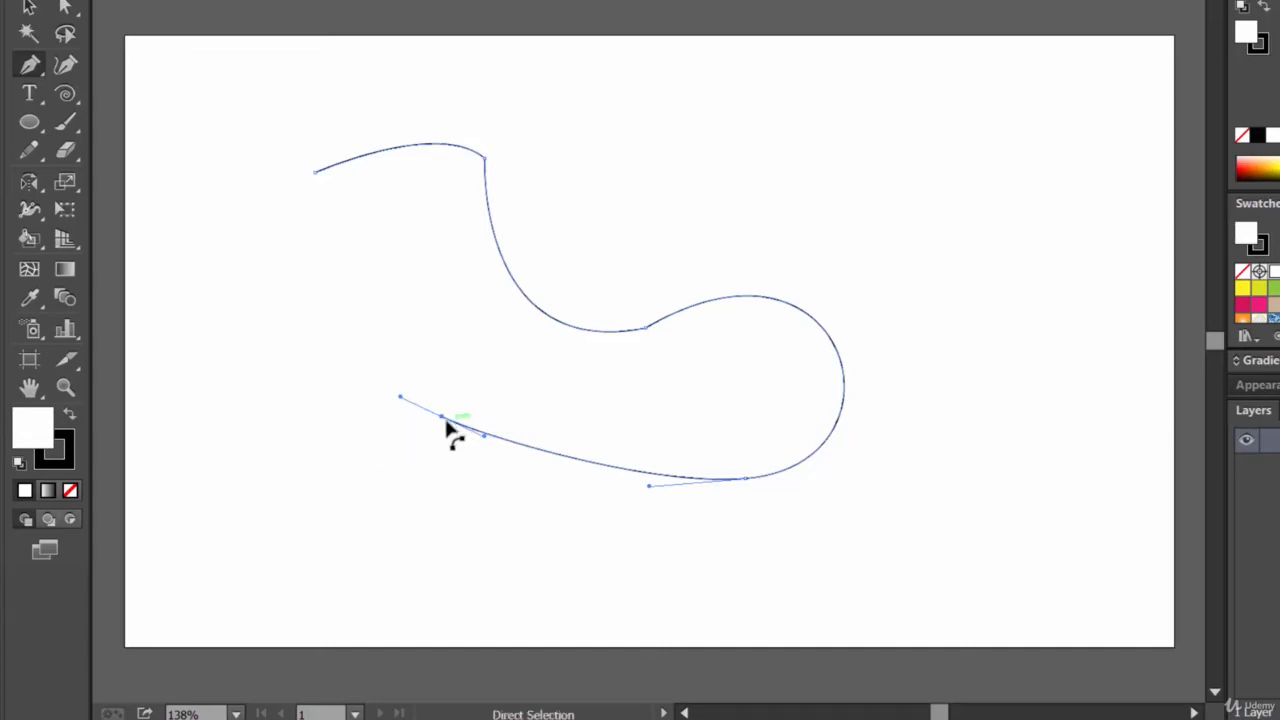
drag(442, 420, 355, 567)
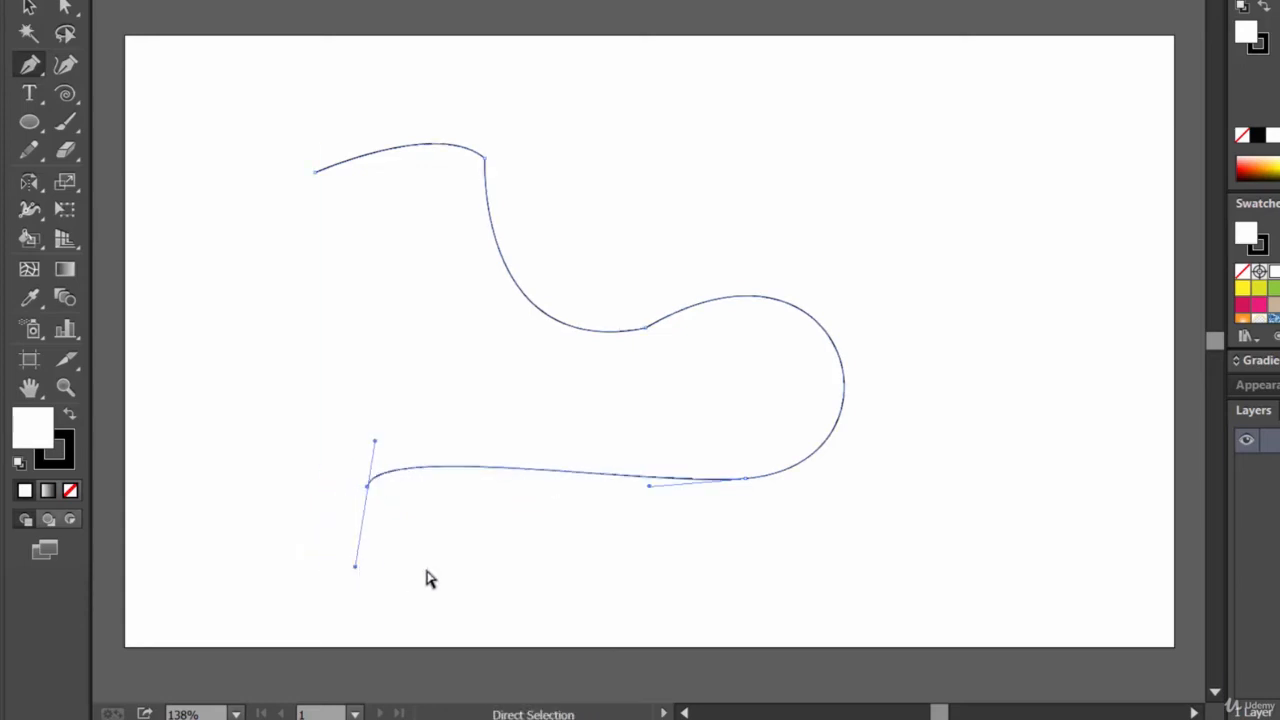
ctrl+click(338, 573)
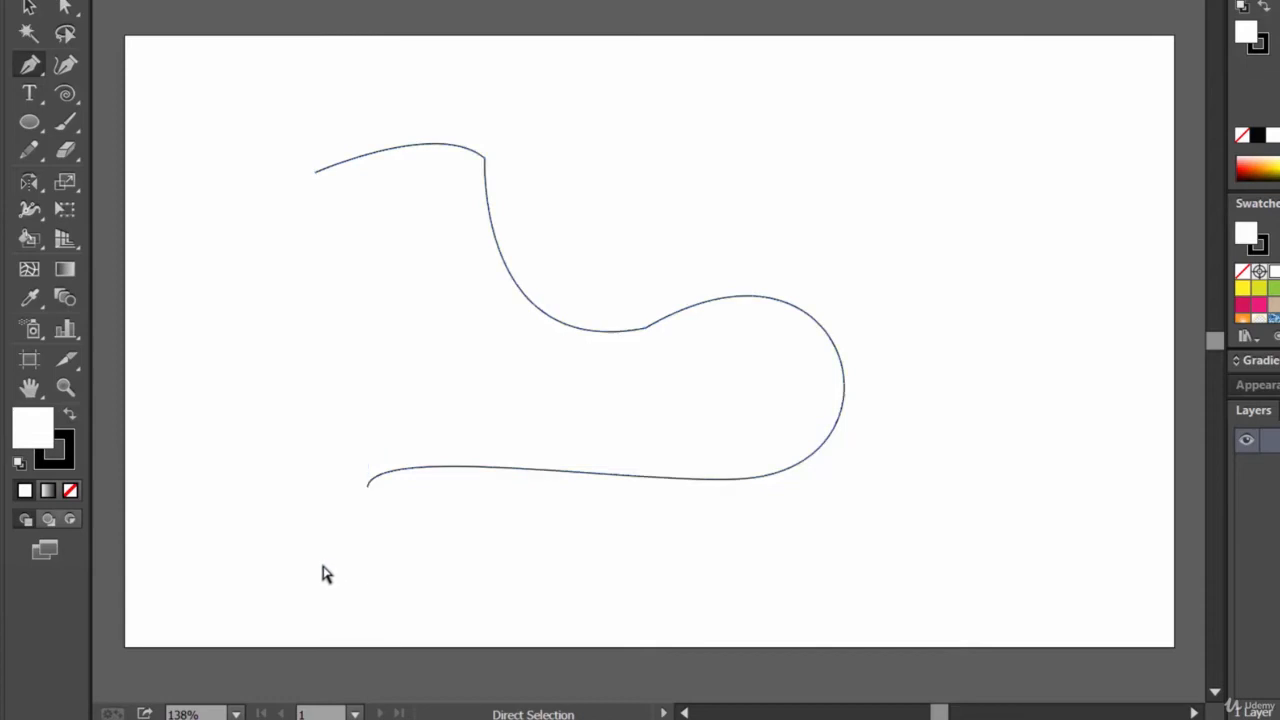
ctrl+click(369, 489)
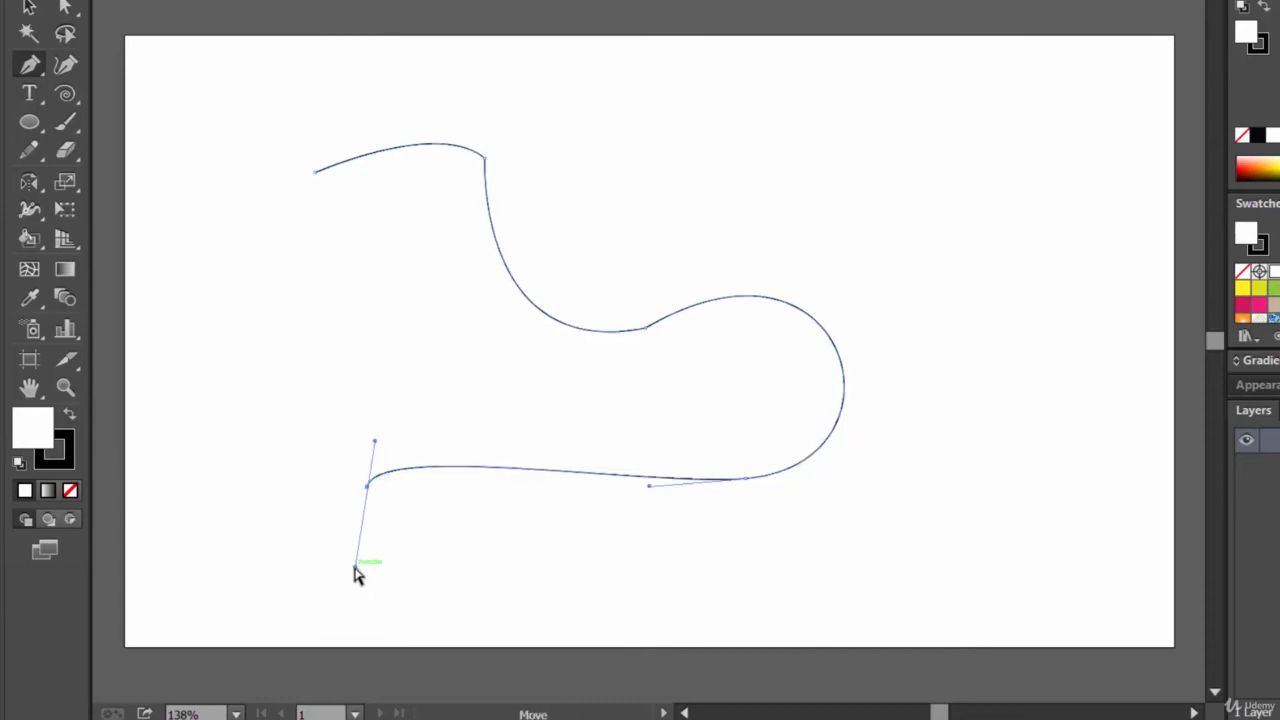
drag(355, 566, 350, 531)
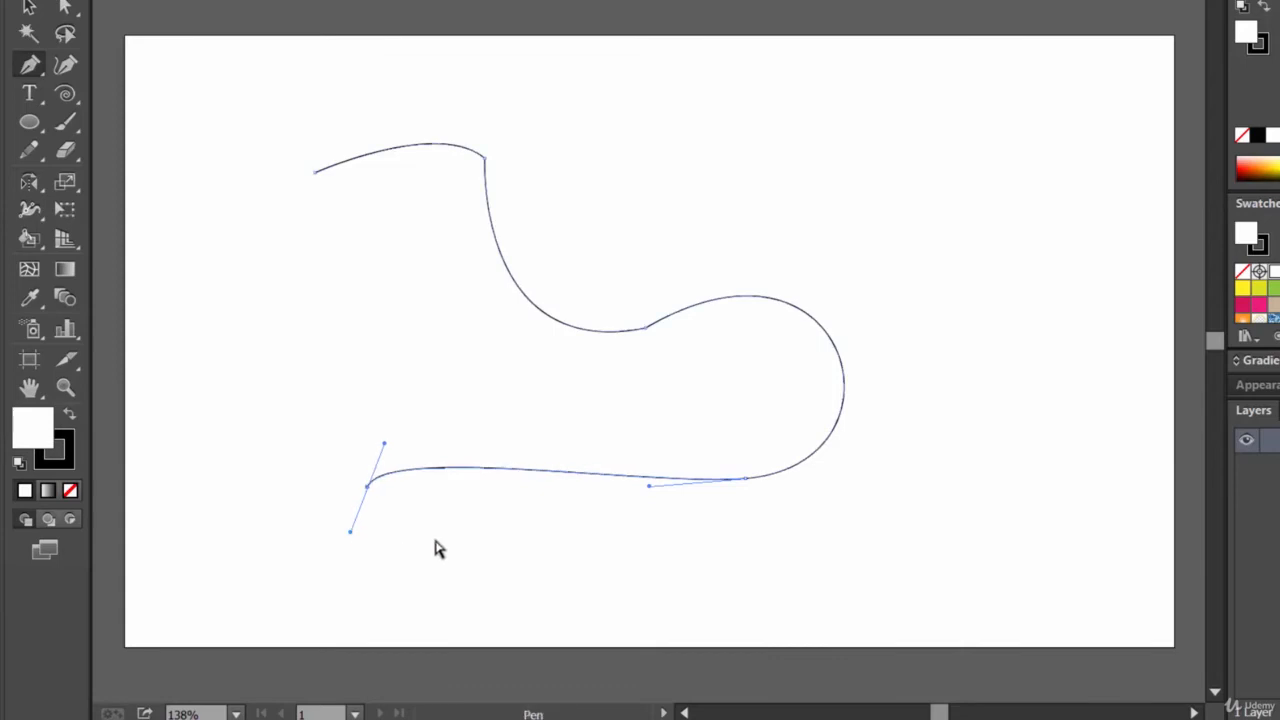
Extend the lower-left anchor's upper direction handle up and right independently to arch the lower segment.
key(ctrl)
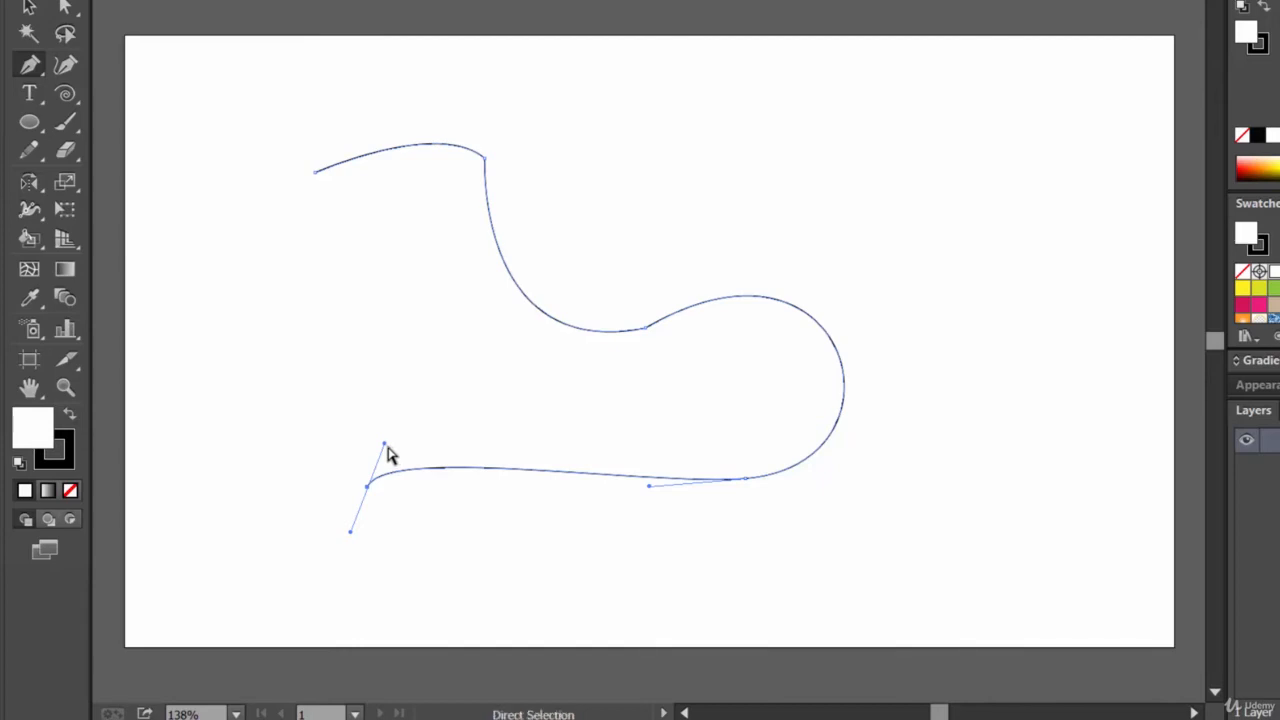
key(alt)
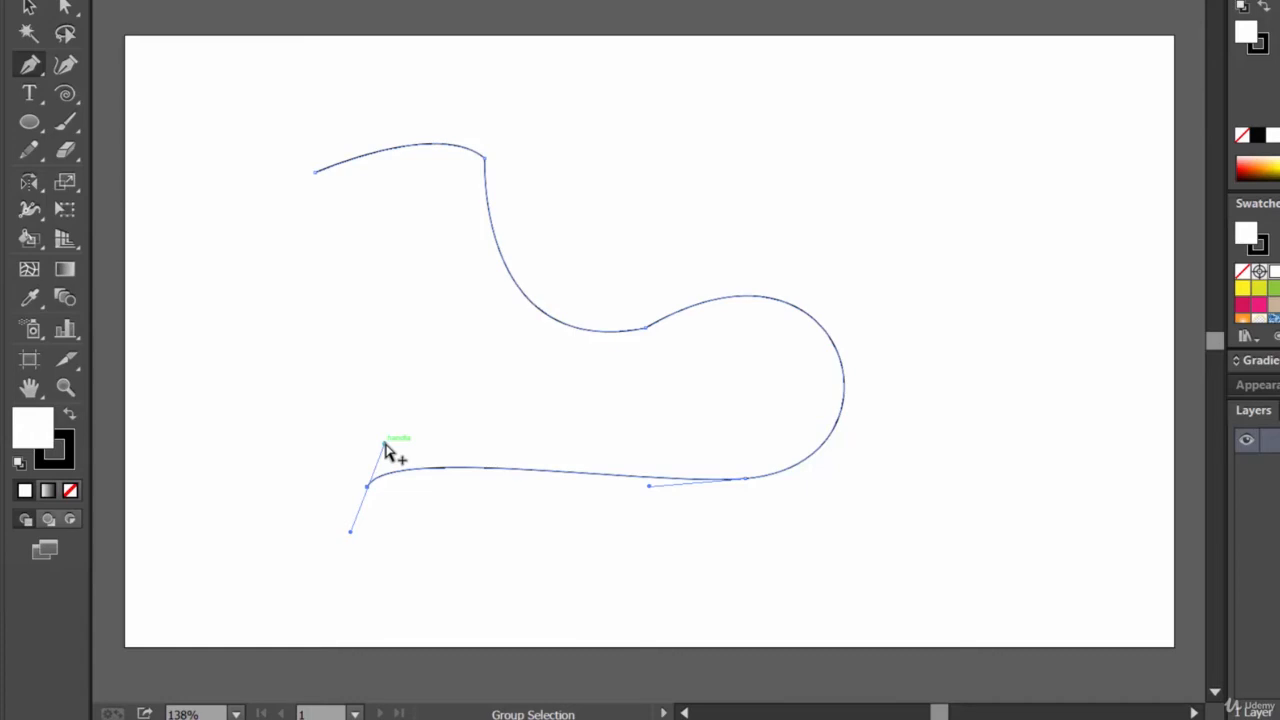
drag(385, 443, 477, 312)
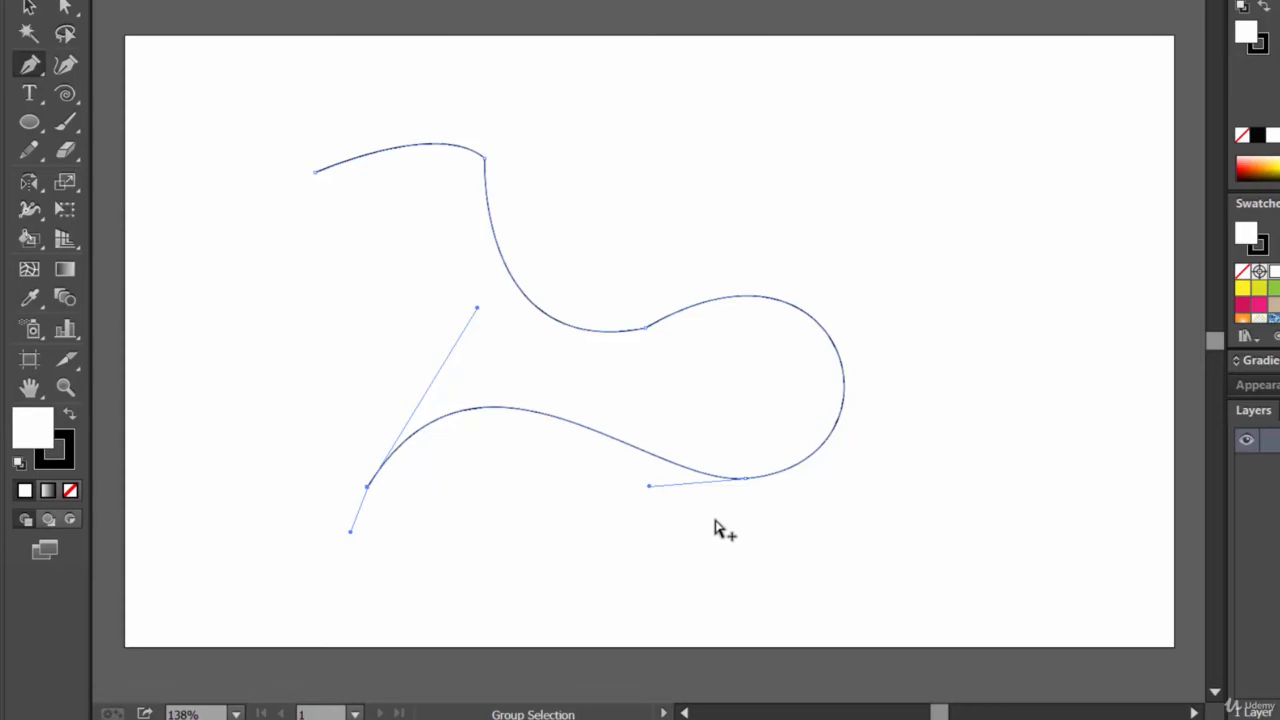
Nudge the path's lower-left end anchor upward in small increments.
key(Up)
key(Up)
key(Up)
key(Up)
key(Up)
key(Up)
key(Up)
key(Up)
key(Up)
key(Up)
key(Up)
key(Up)
key(Up)
key(Up)
key(Up)
key(Up)
key(Up)
key(Up)
key(Up)
key(Up)
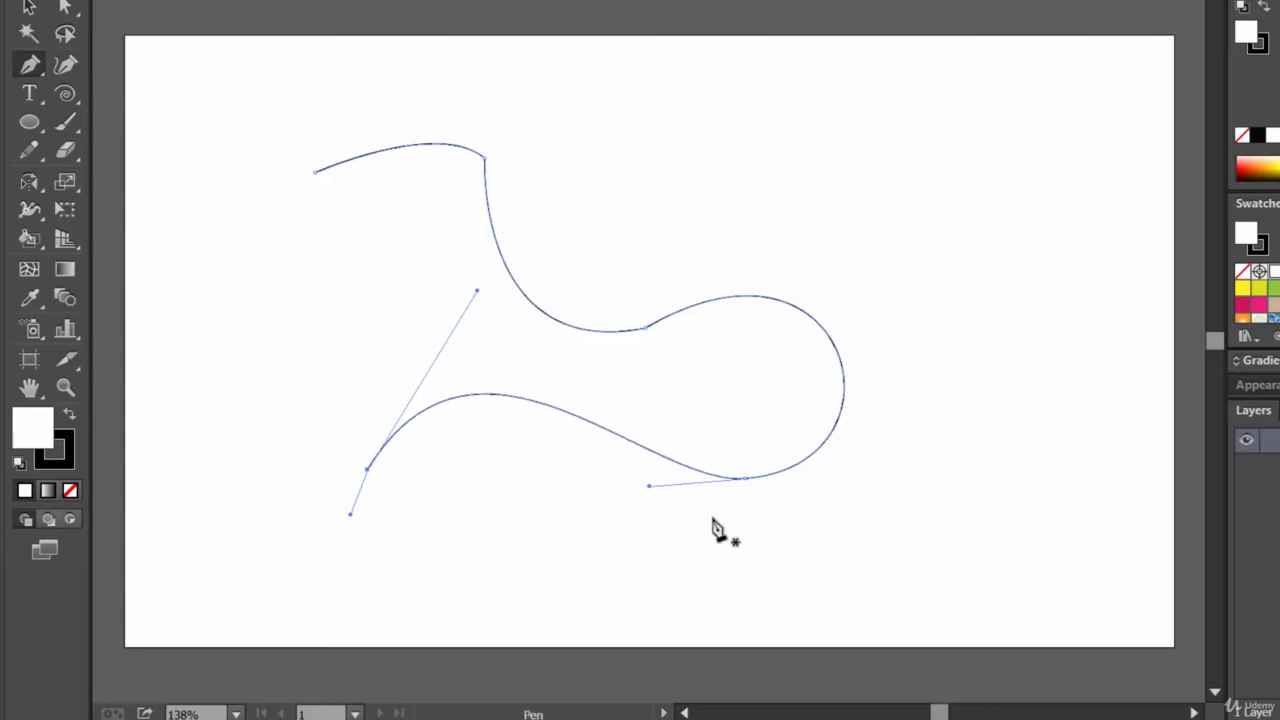
key(Up)
key(Up)
key(Up)
key(Up)
key(Up)
key(Up)
key(Up)
key(Up)
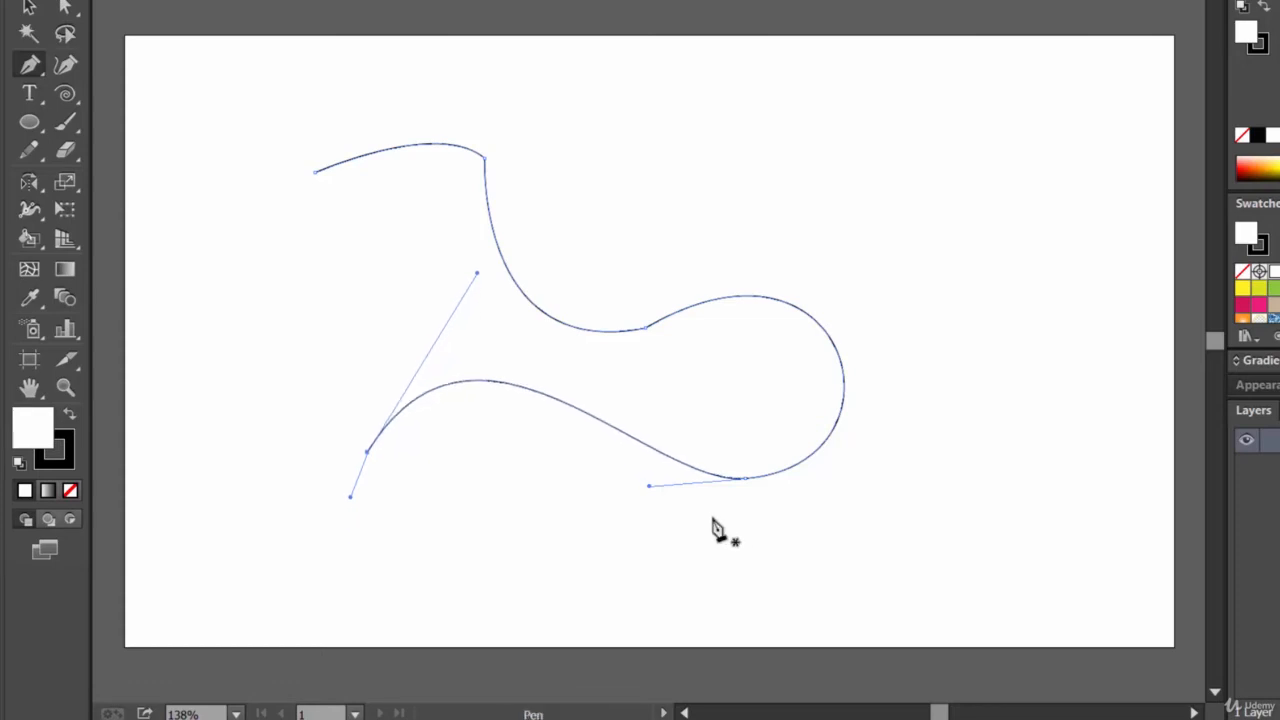
Fine-tune the lower-left end anchor's position with small nudges down, left and right, leaving it slightly further right.
key(Down)
key(Down)
key(Down)
key(Down)
key(Down)
key(Down)
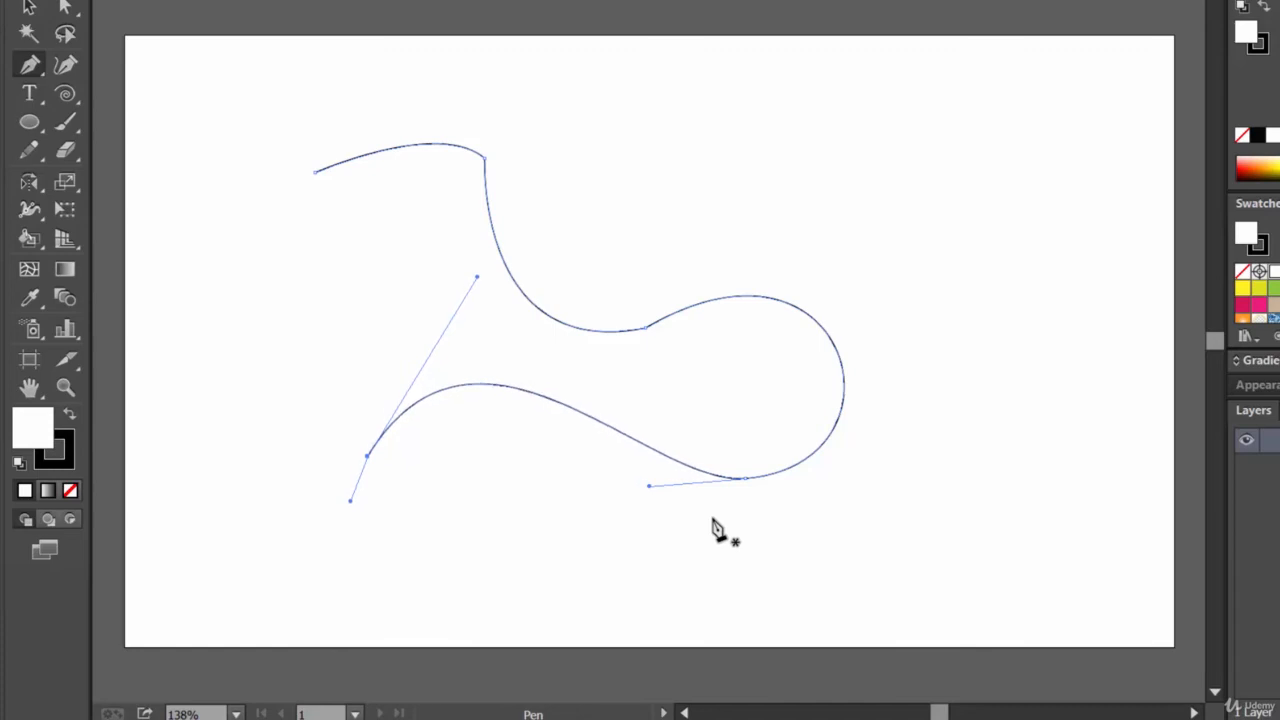
key(Left)
key(Left)
key(Left)
key(Left)
key(Right)
key(Right)
key(Right)
key(Right)
key(Right)
key(Right)
key(Right)
key(Right)
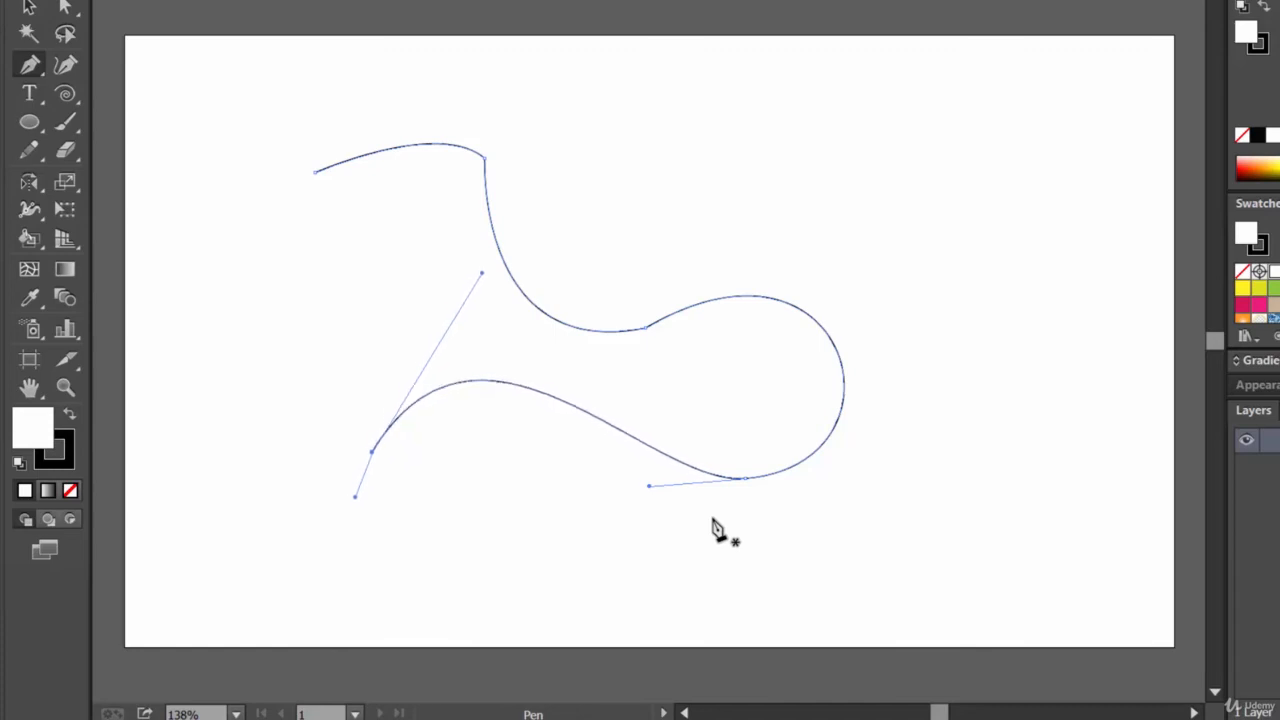
Nudge the path's lower-left end anchor down in small increments to lower the arched segment.
key(Down)
key(Down)
key(Down)
key(Down)
key(Down)
key(Down)
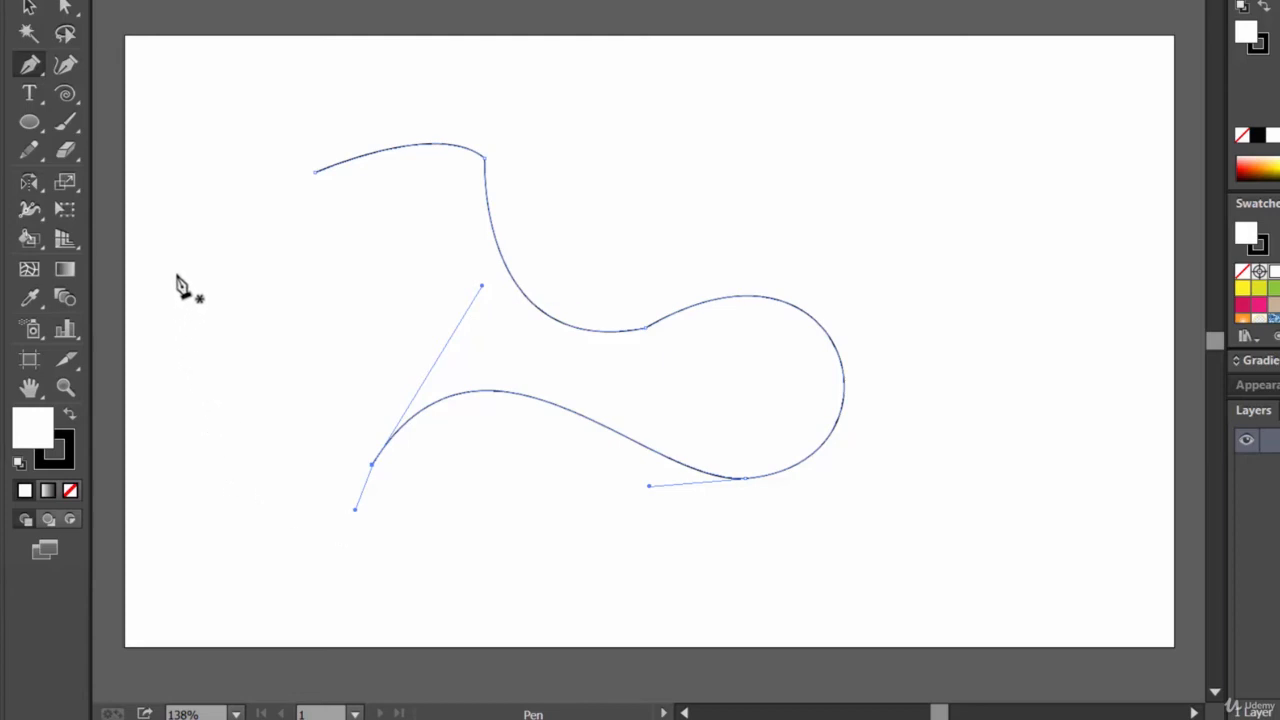
Continue the path from its lower-left end anchor with two smooth anchors up the left side, and close it at the upper-left start anchor.
click(220, 366)
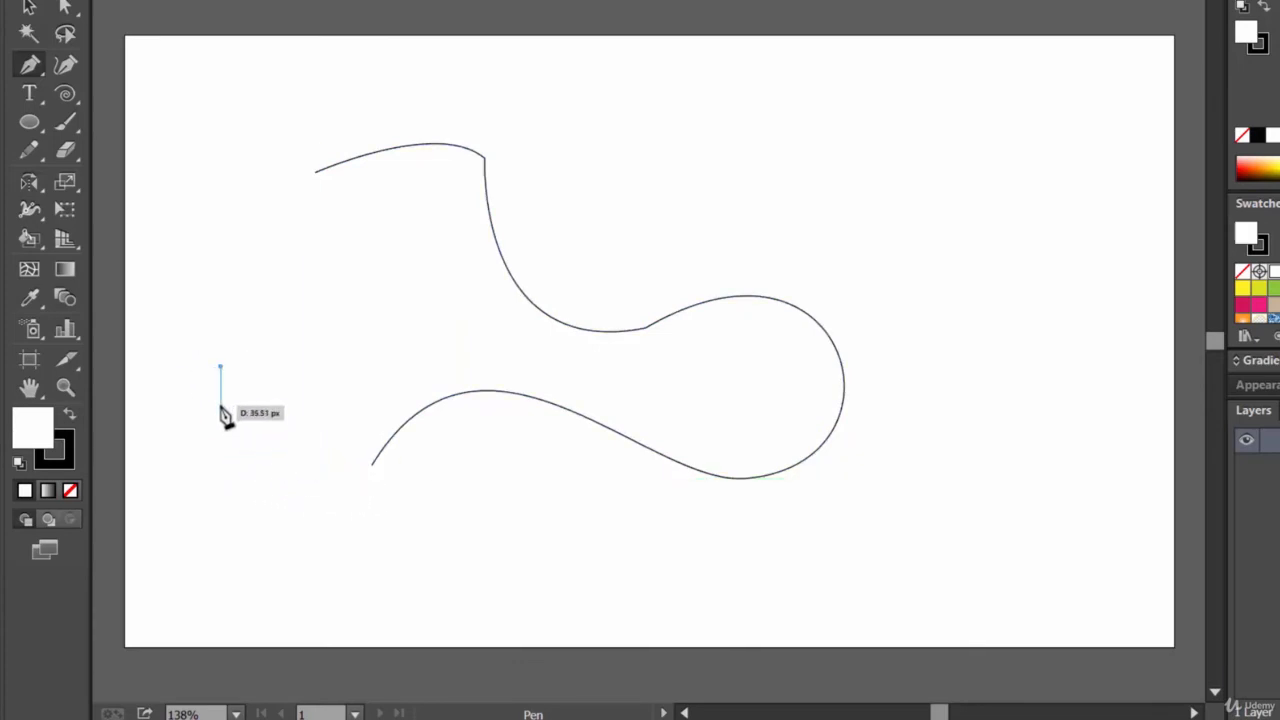
key(ctrl+z)
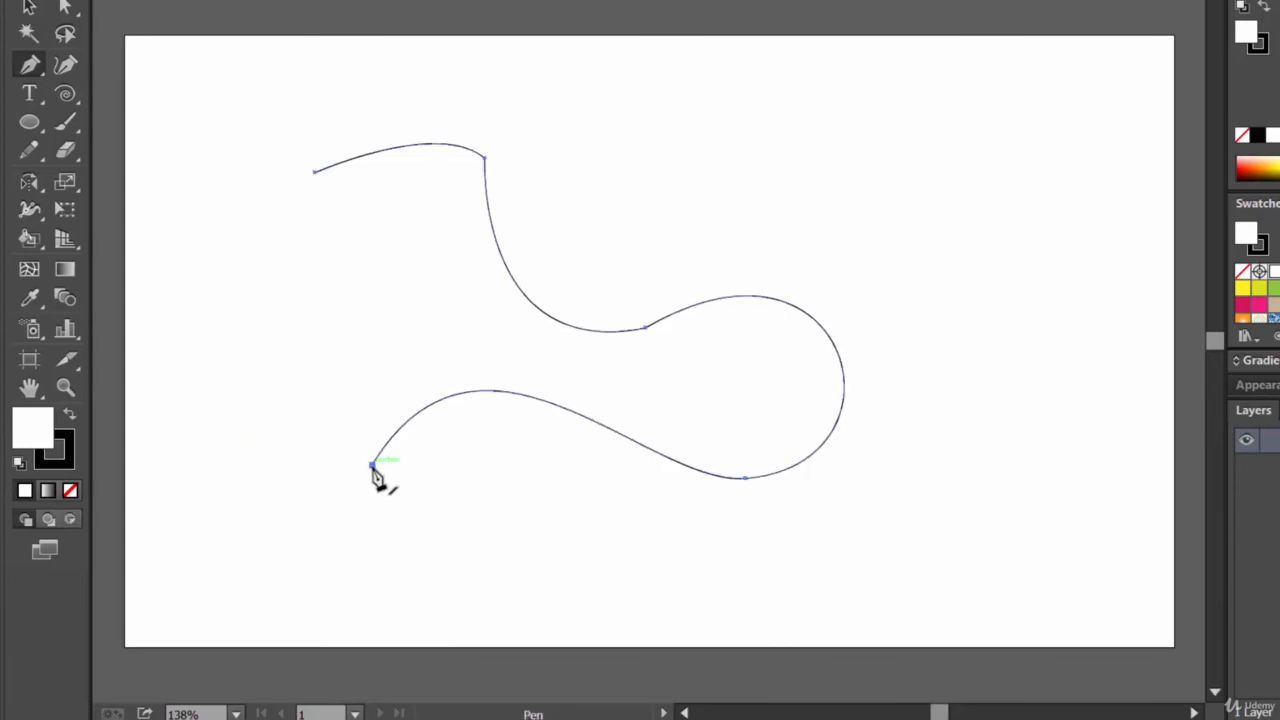
drag(372, 466, 223, 325)
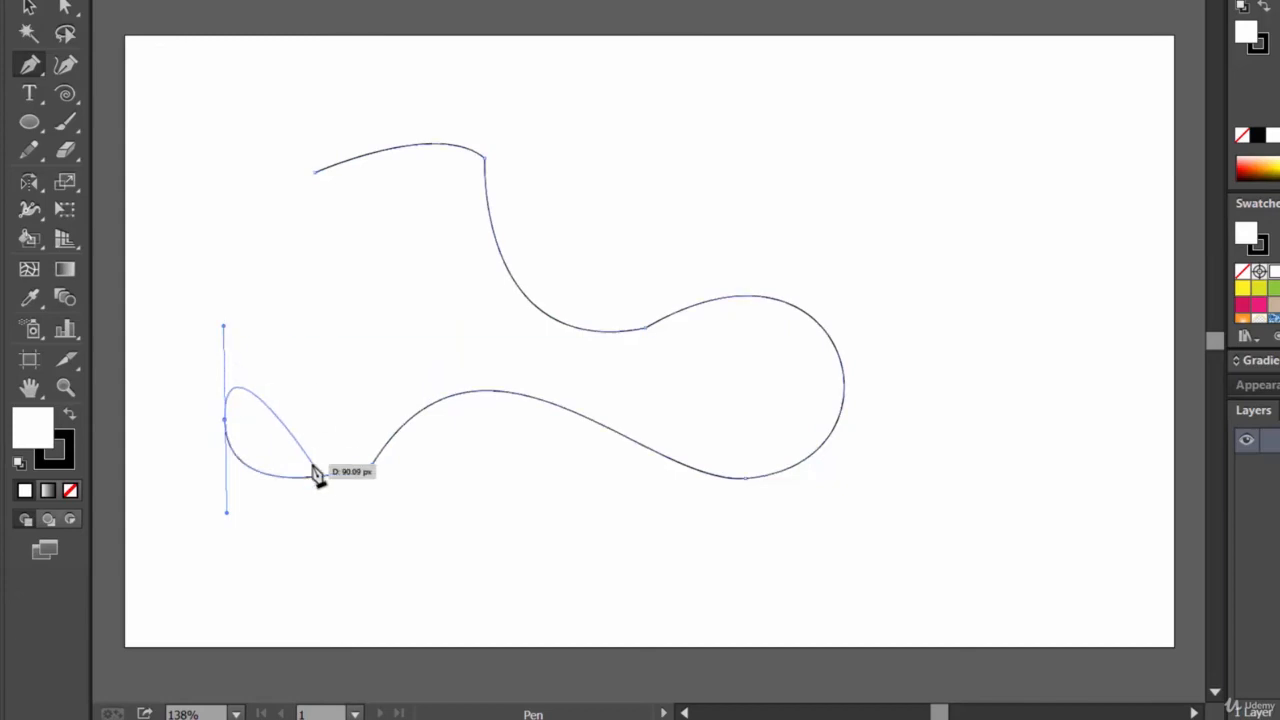
click(273, 230)
drag(290, 236, 302, 193)
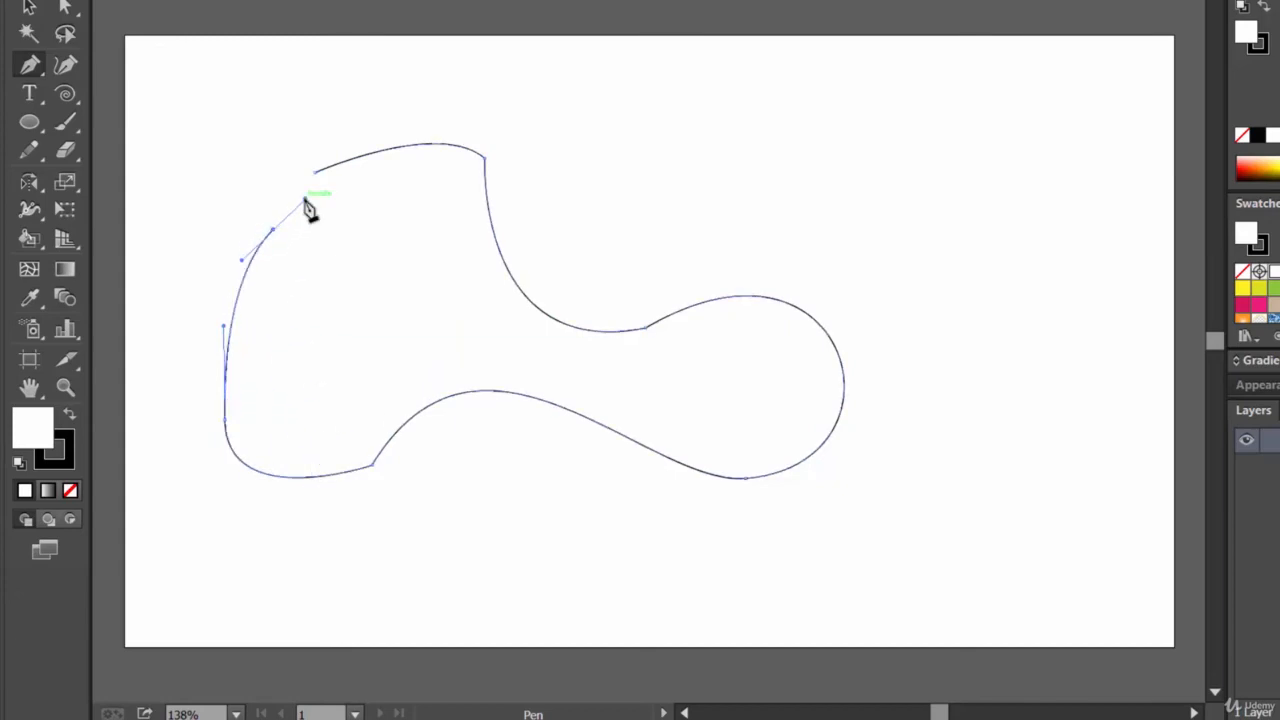
click(315, 174)
With Direct Selection, reshape the closed path's right lobe by moving its upper and lower direction handles down and outward to the right.
click(66, 7)
click(220, 151)
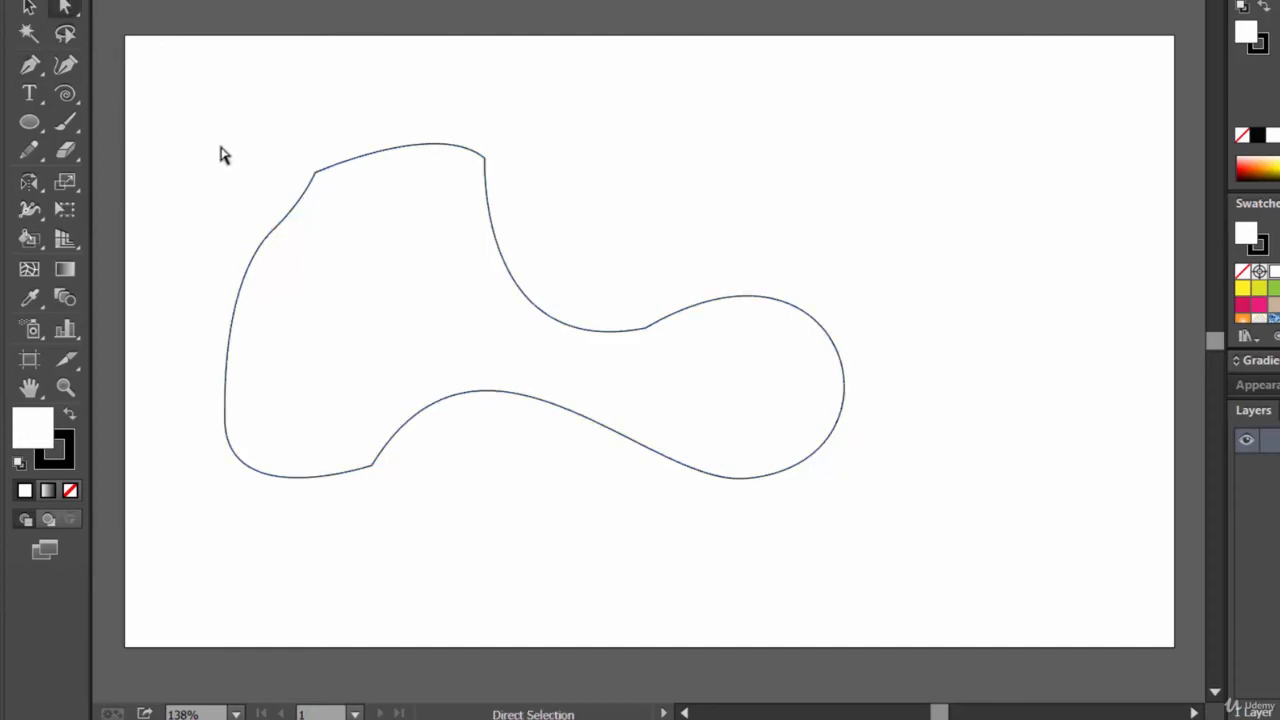
click(840, 362)
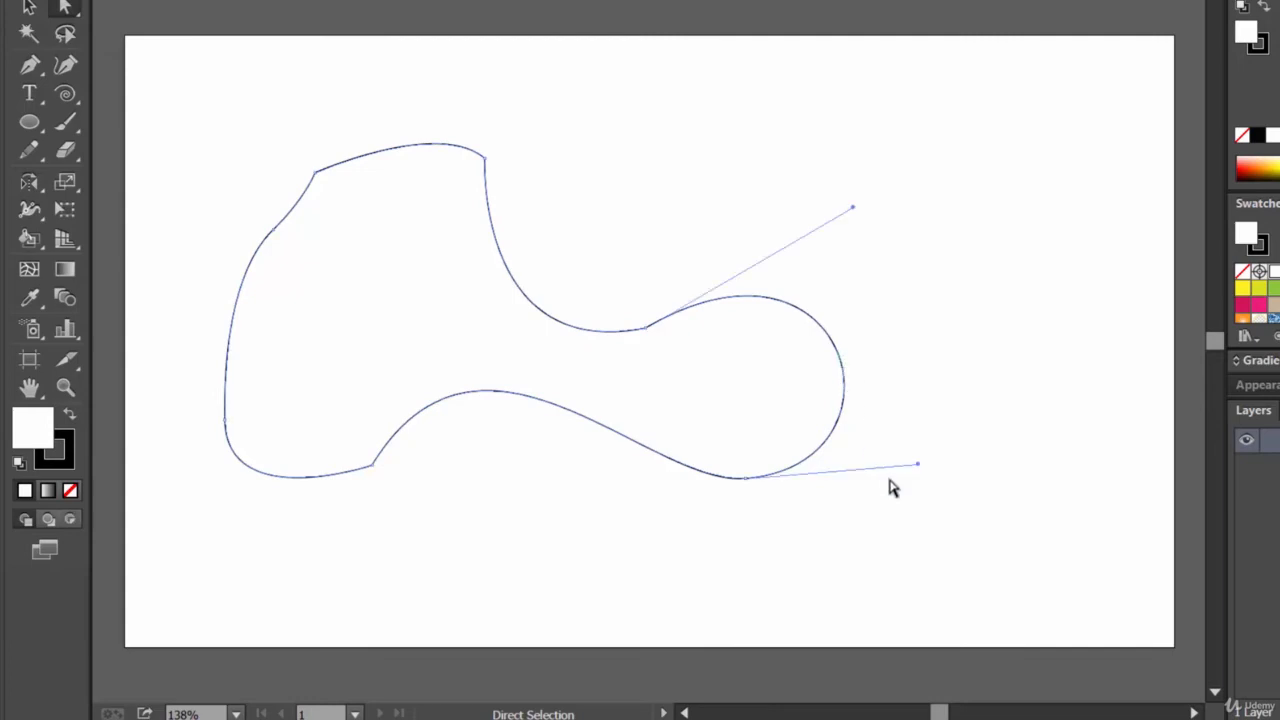
click(645, 330)
drag(854, 209, 898, 270)
drag(918, 464, 975, 508)
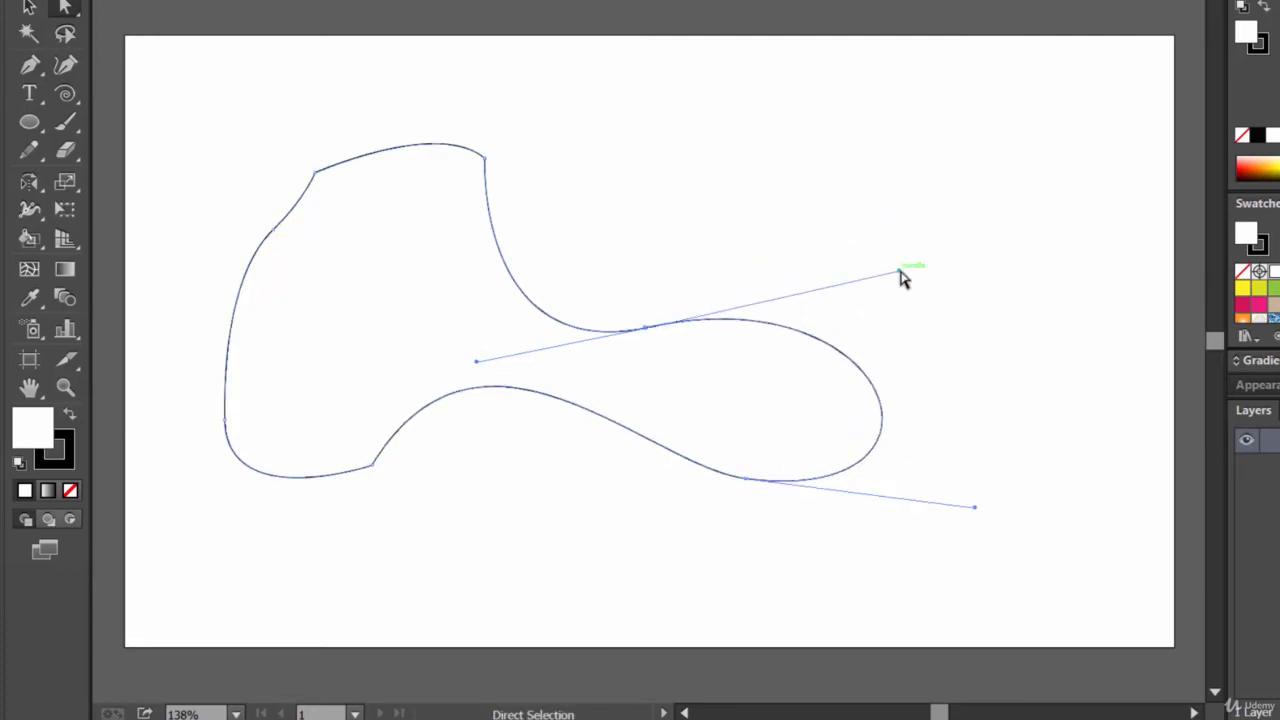
Stretch the right lobe by extending its upper handle rightward and pulling the lower handle out to horizontal, independently of its opposite handle.
drag(899, 274, 1008, 281)
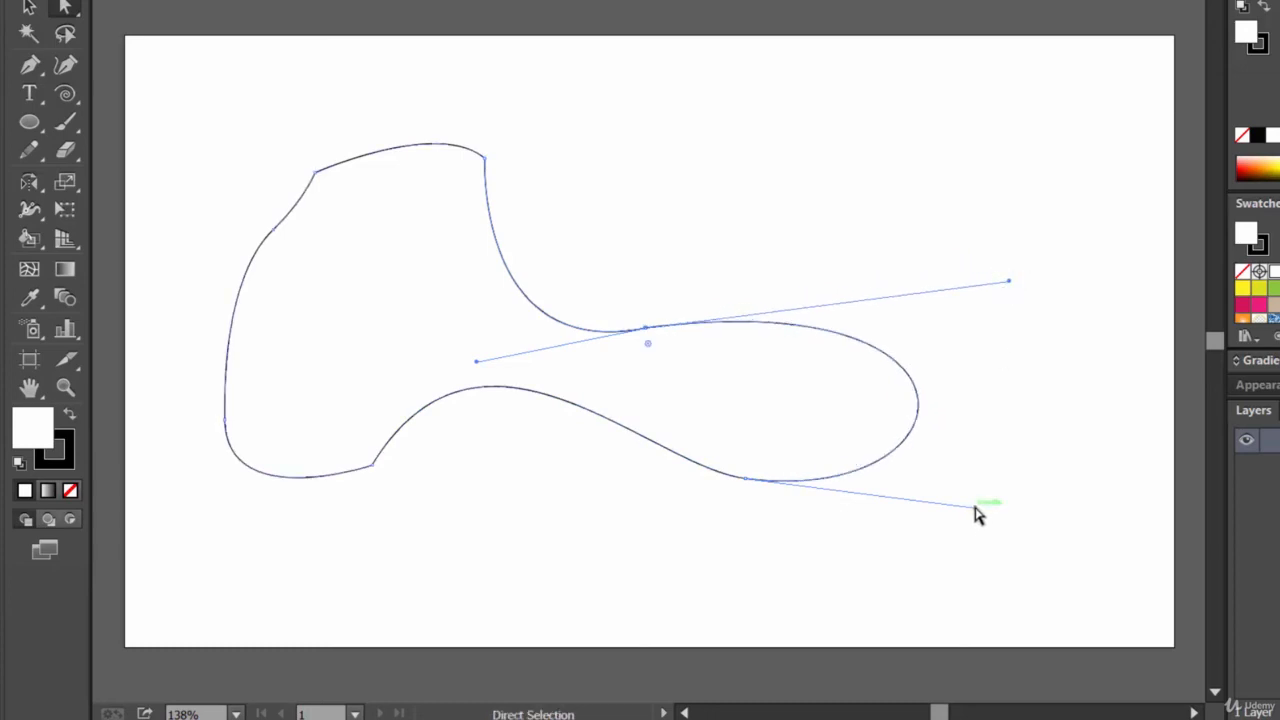
drag(976, 508, 1000, 462)
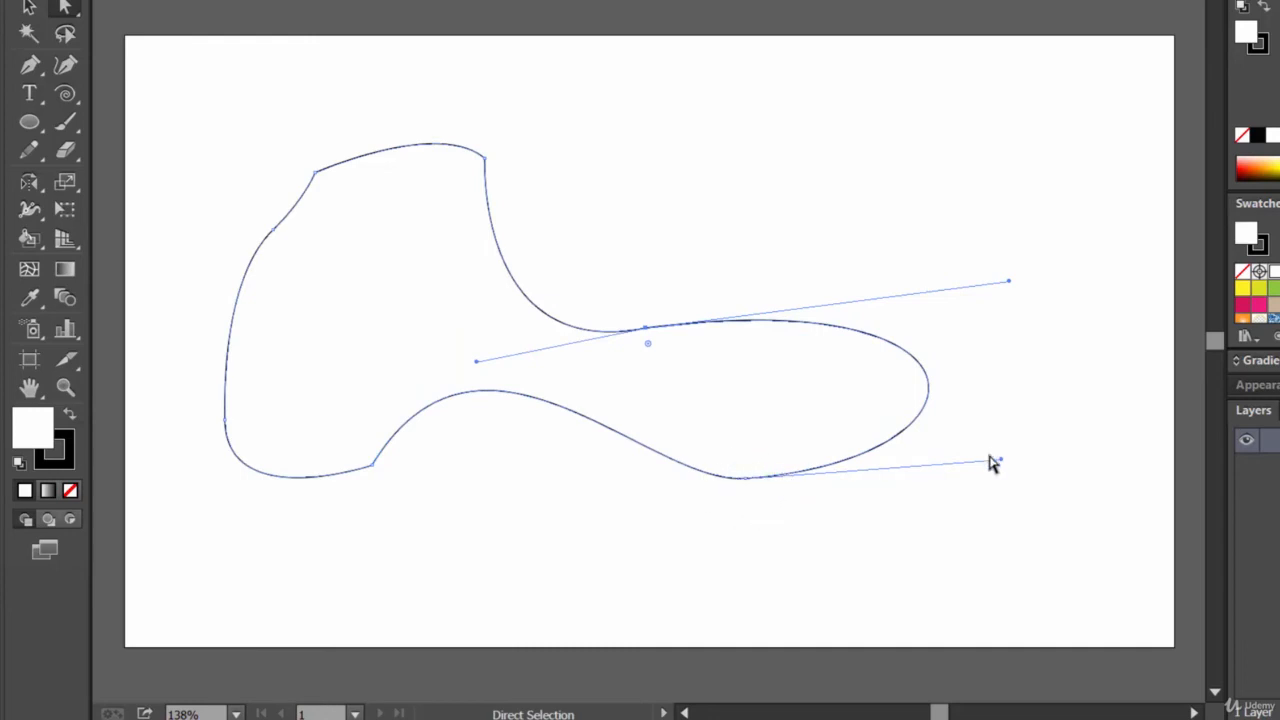
key(alt)
drag(1002, 462, 1078, 479)
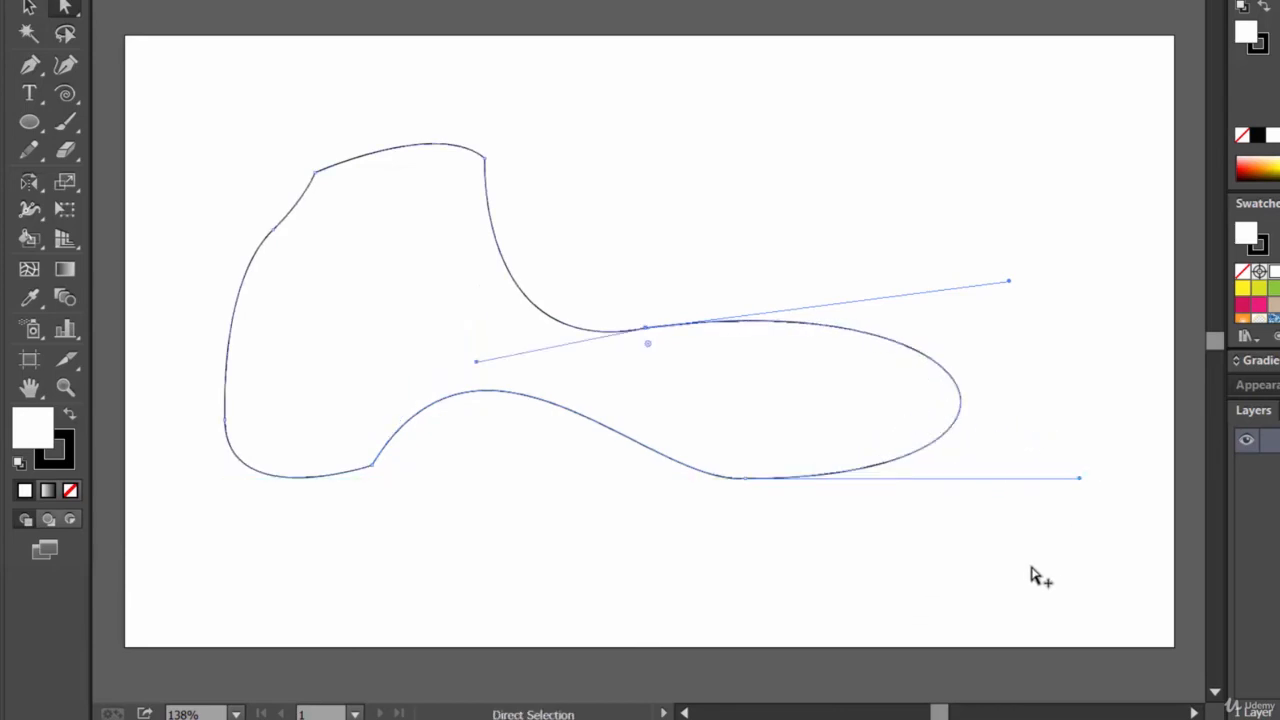